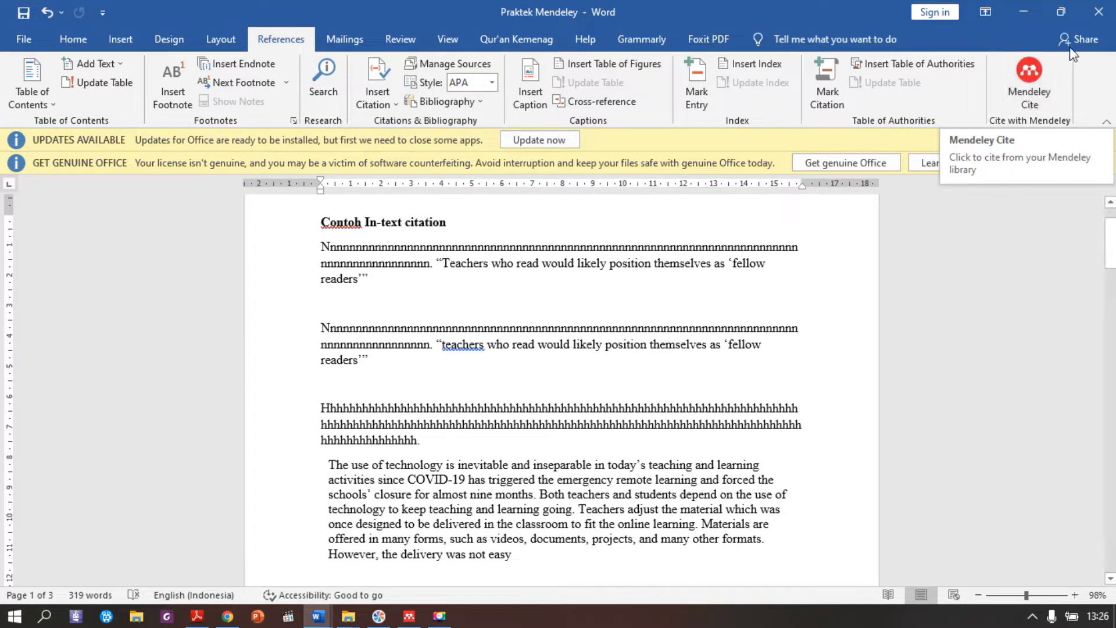
- Open the Mendeley Cite add-in for the document and get started with signing in
click(1023, 108)
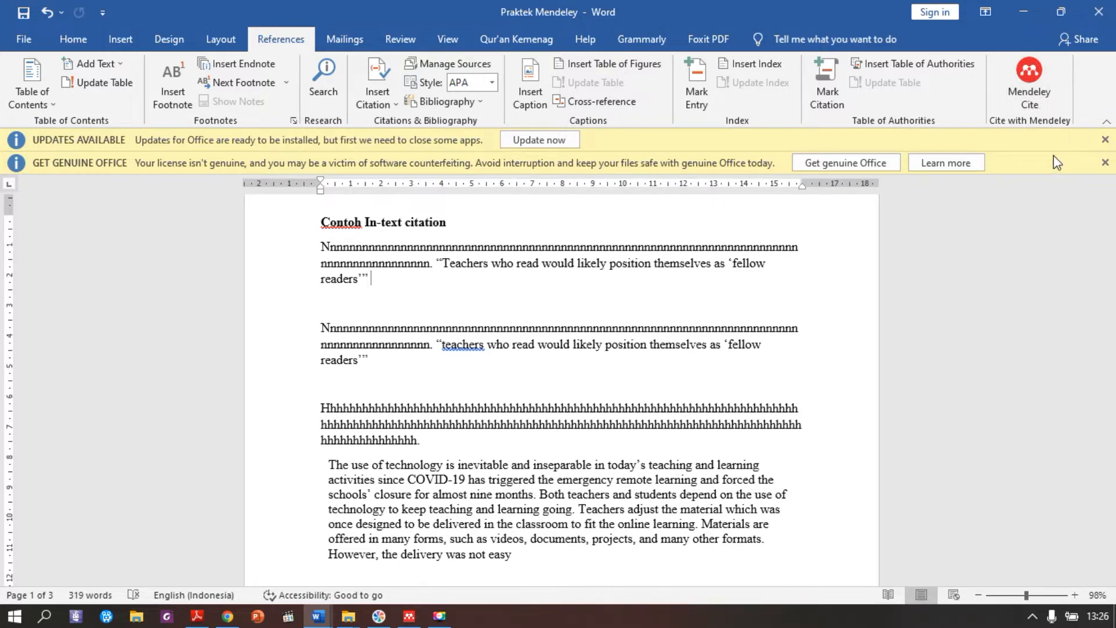
click(1044, 102)
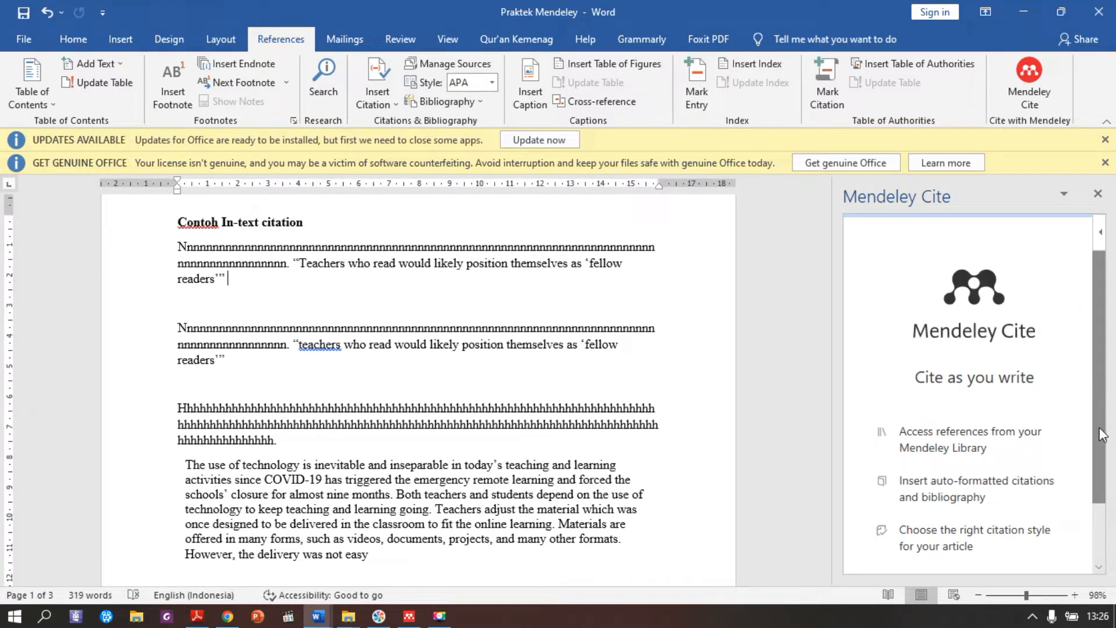
scroll(1102, 497, down, 2)
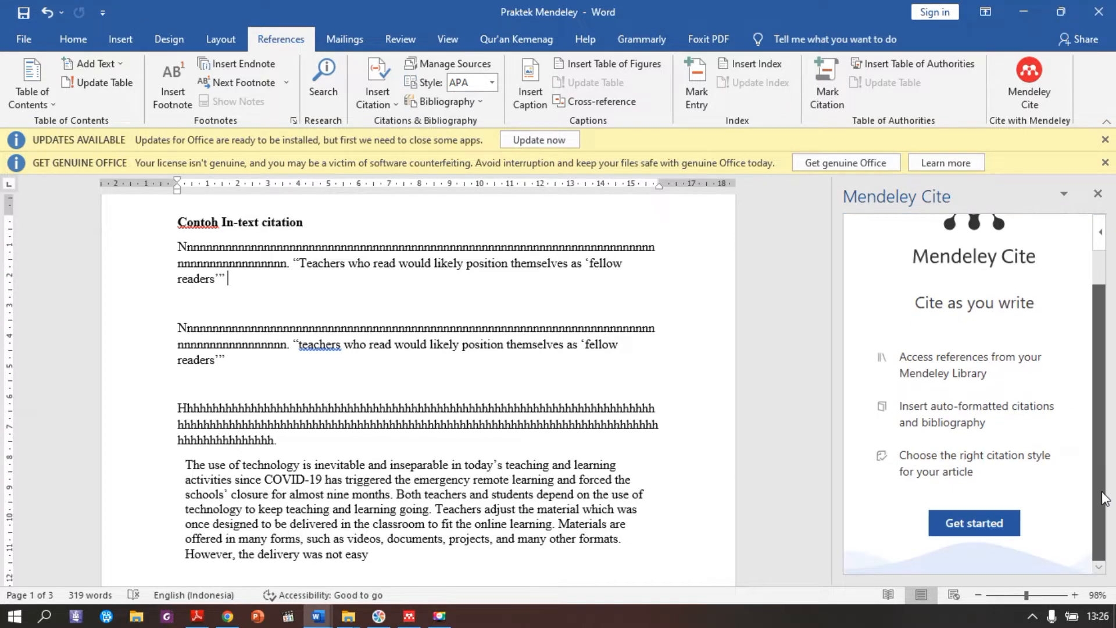
click(969, 526)
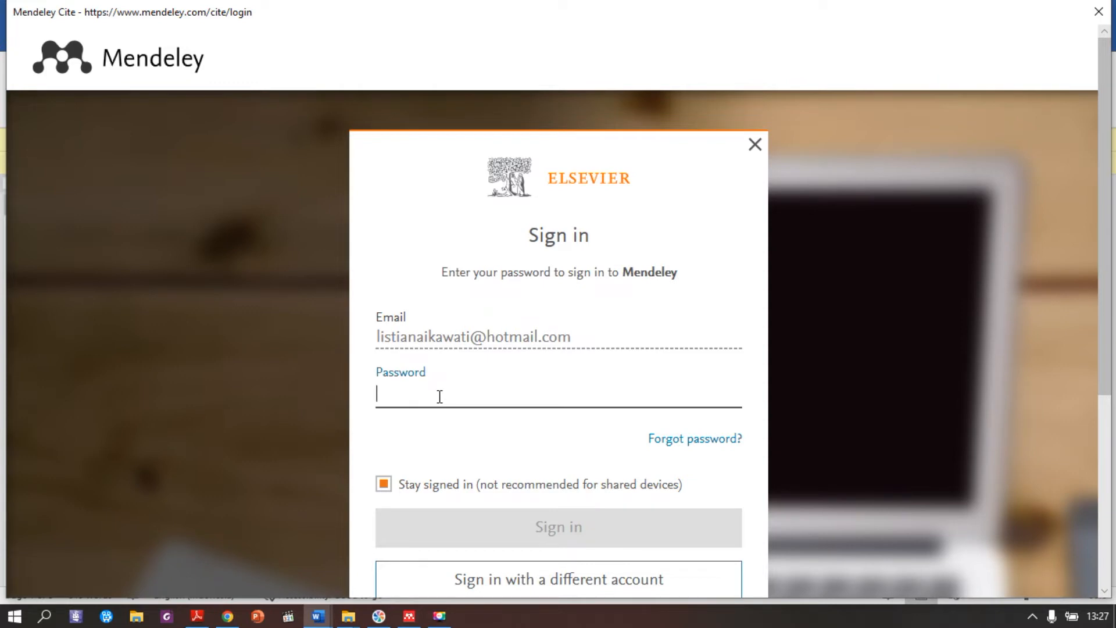
- Sign in to Mendeley by entering the account password, re-entering it as needed
text(••••••••••••)
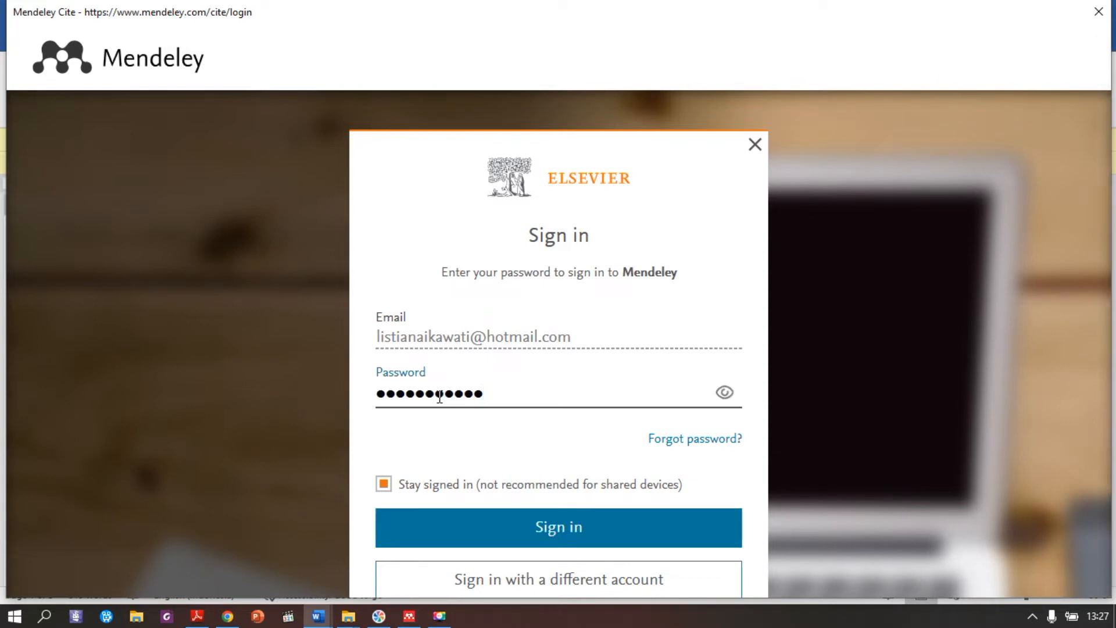
click(582, 531)
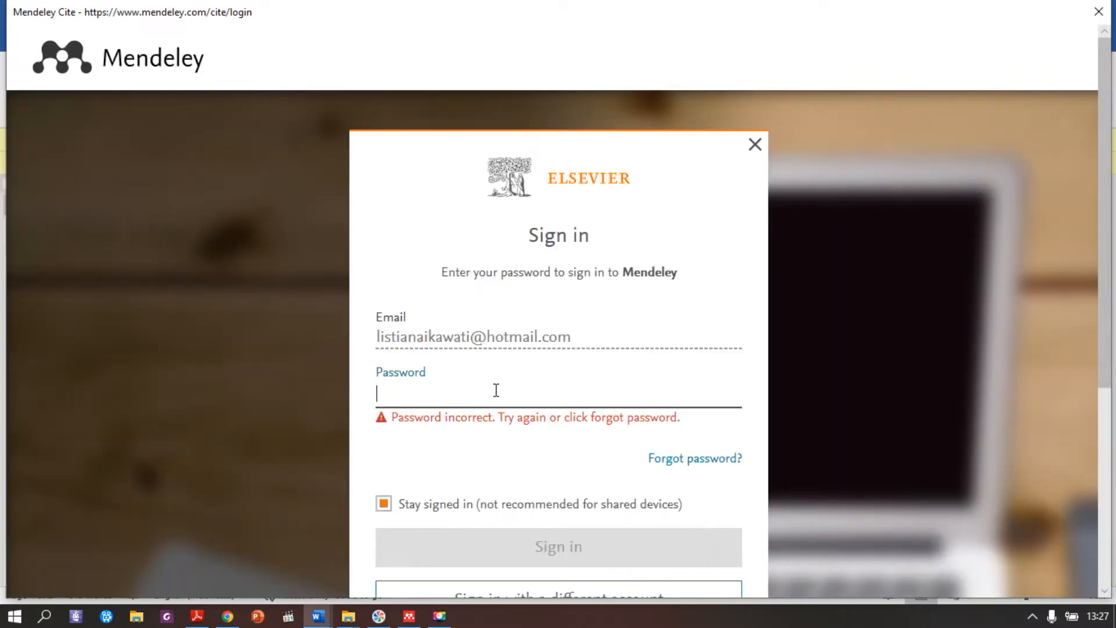
text(****)
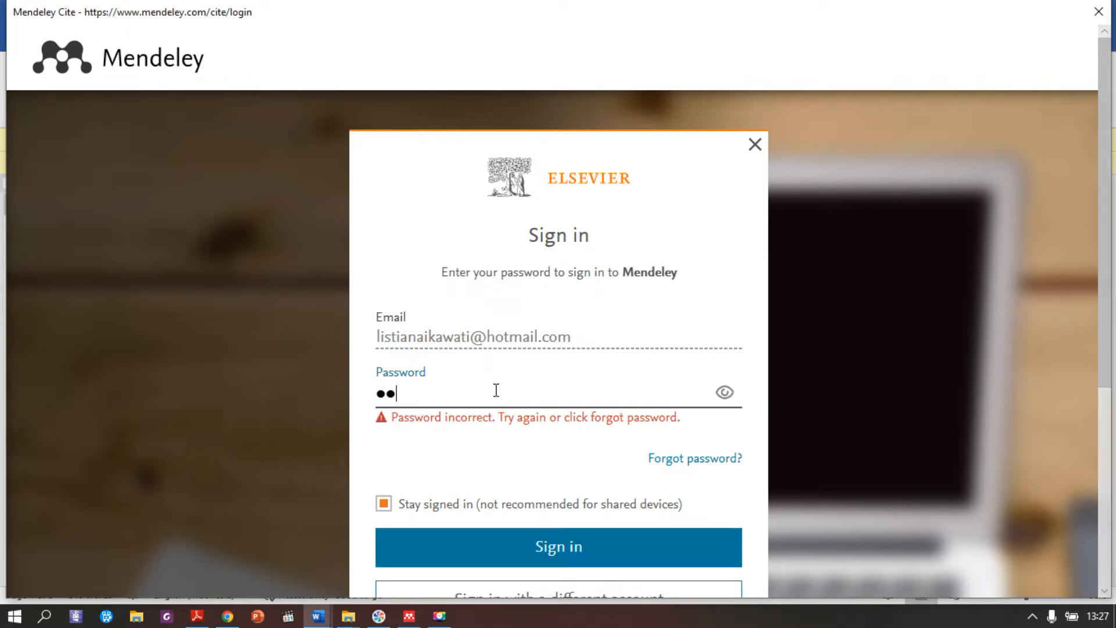
key(BackSpace)
key(BackSpace)
key(BackSpace)
key(BackSpace)
text(**********)
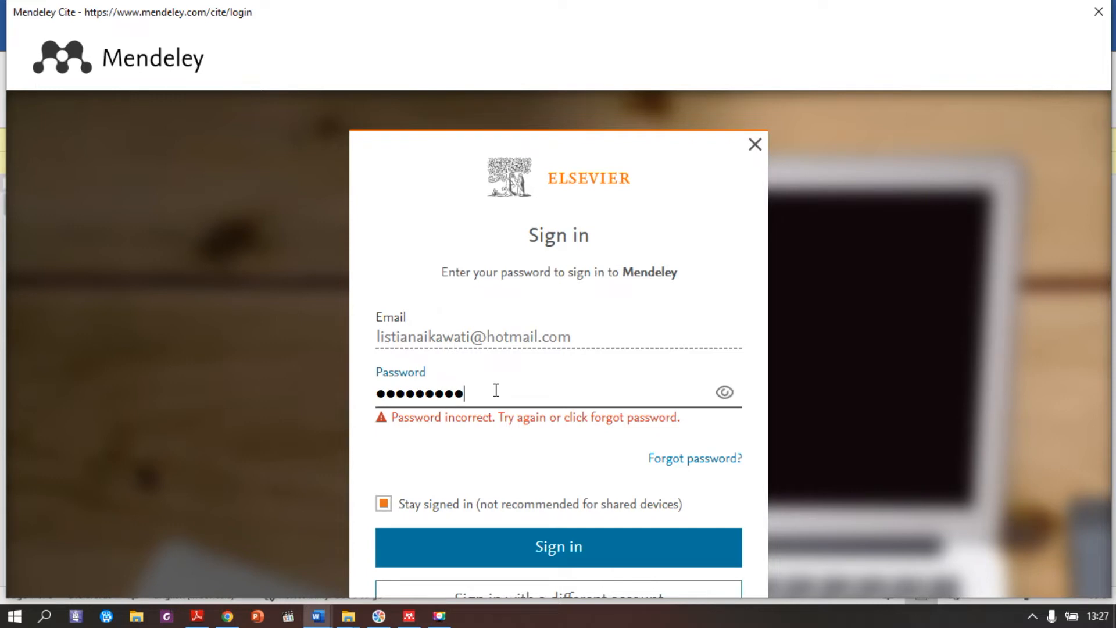
text(*)
key(Return)
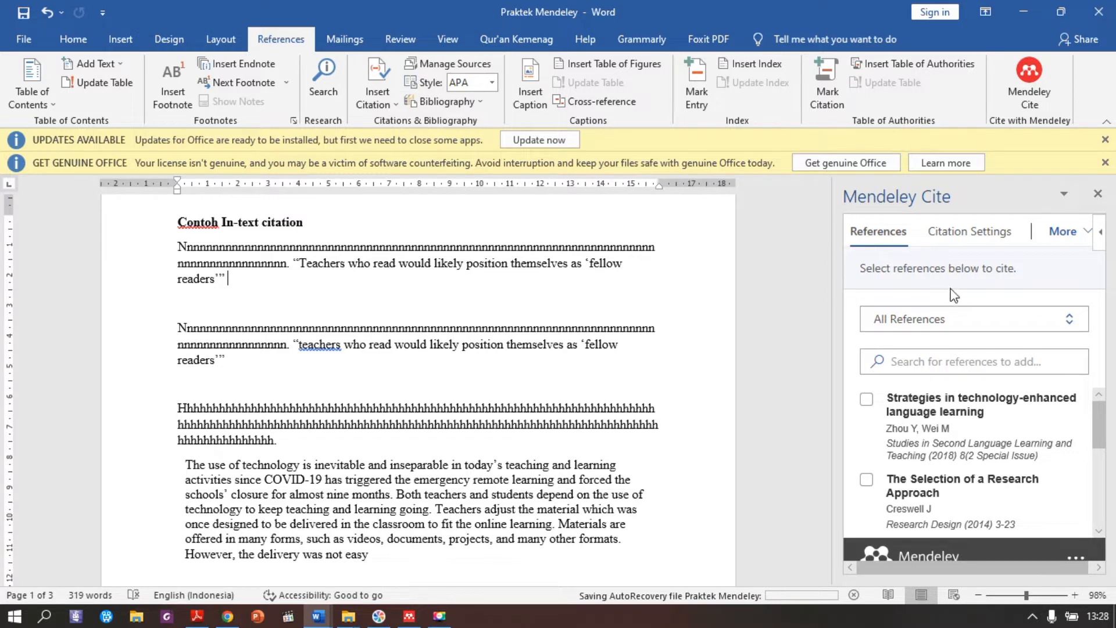
- Review Mendeley Cite's citation style, citation language and additional options, and return to the reference list
click(949, 232)
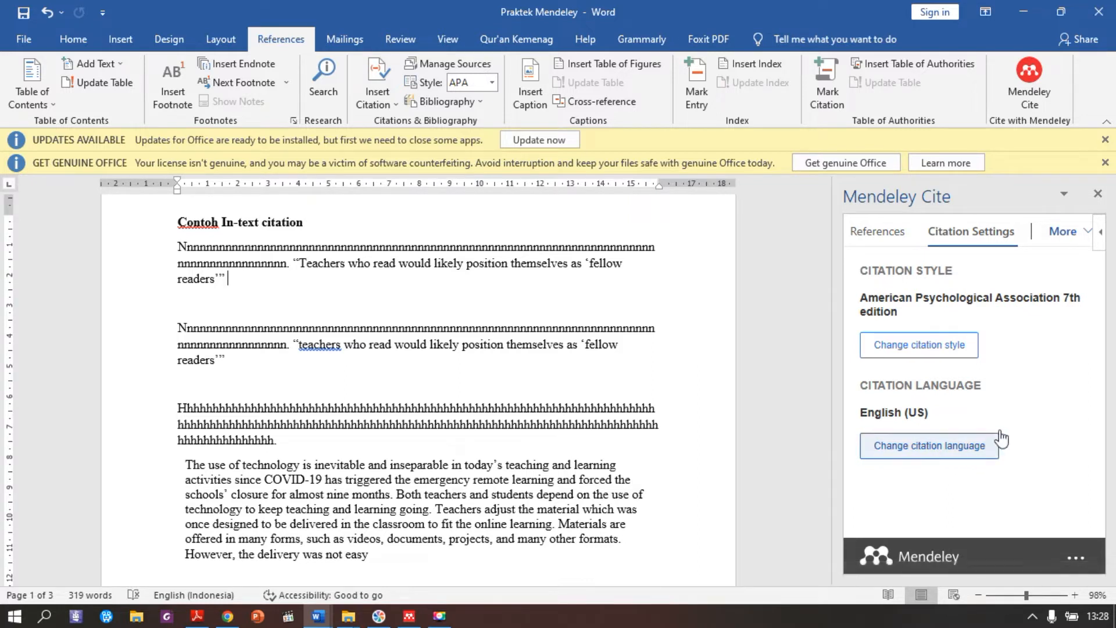
click(1080, 236)
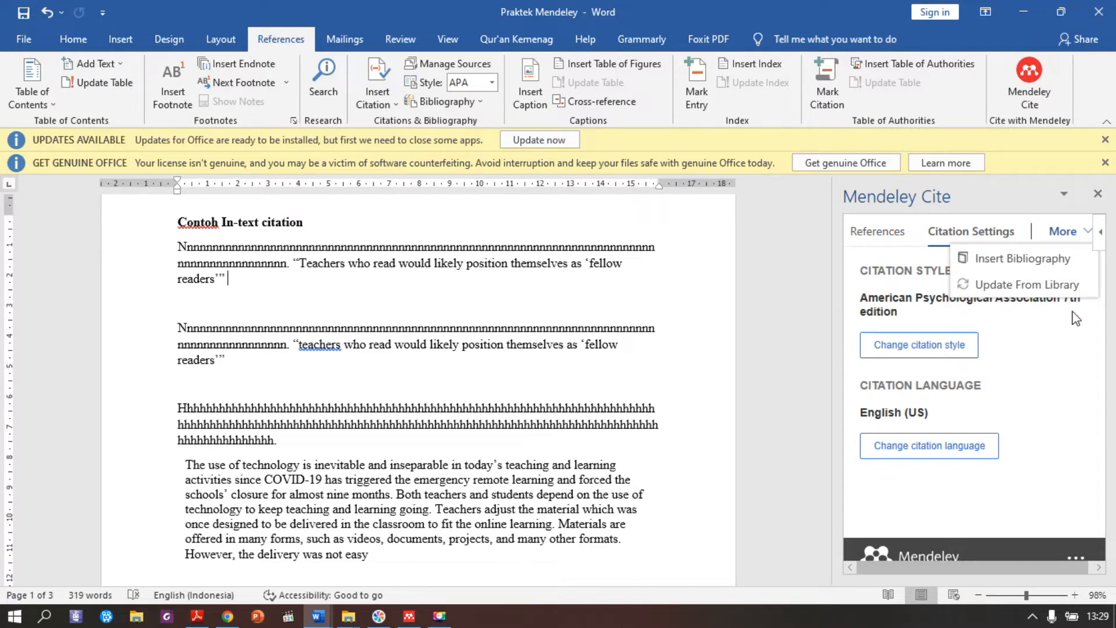
click(868, 239)
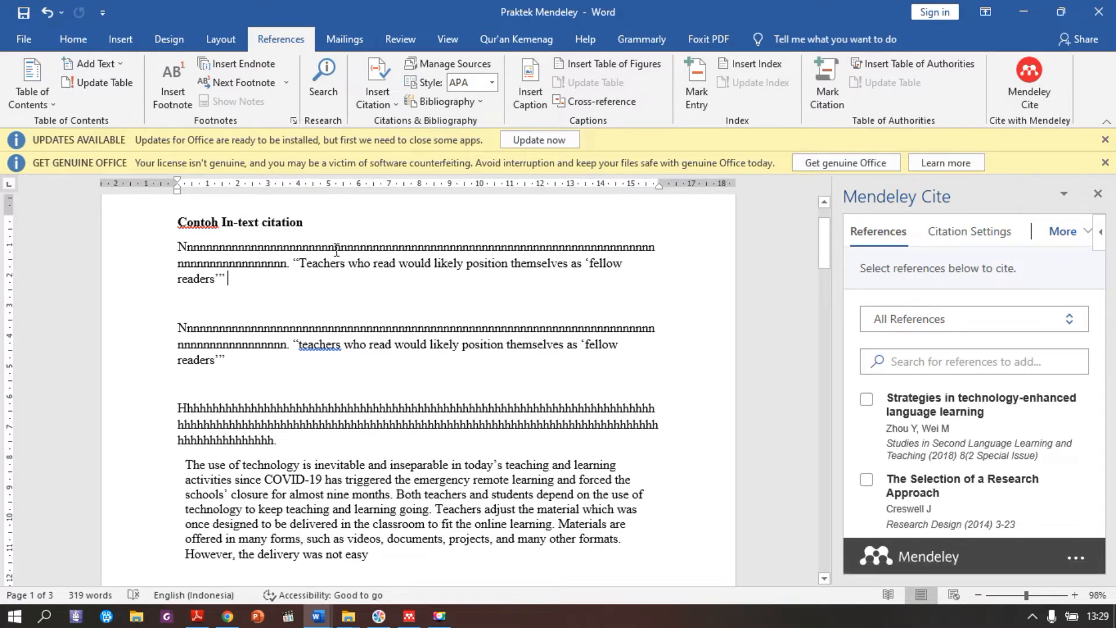
drag(300, 264, 468, 281)
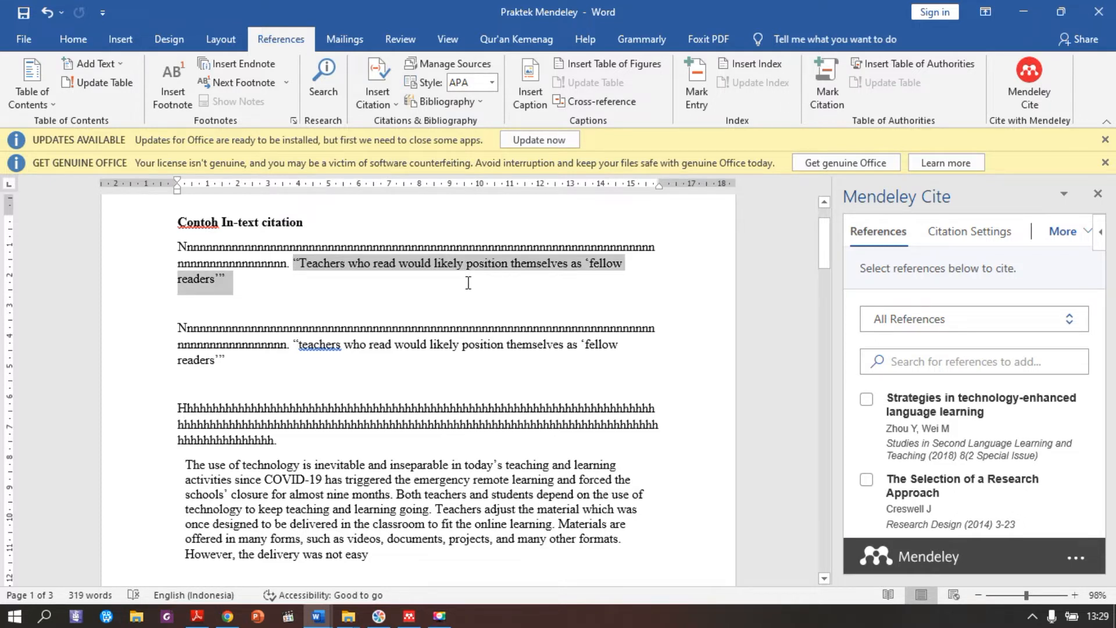
click(297, 270)
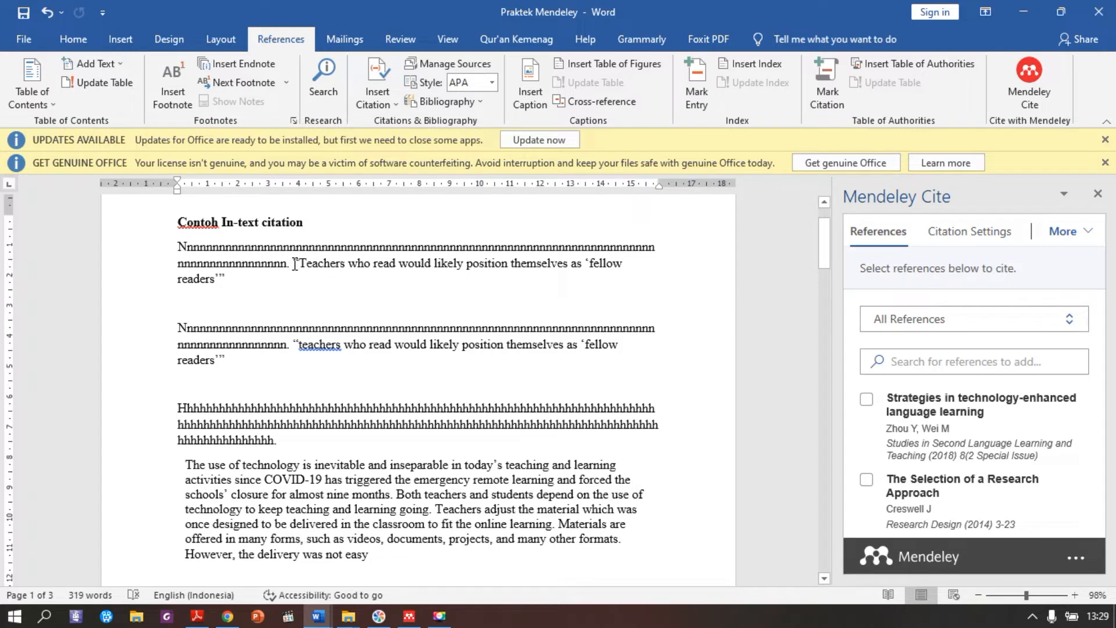
drag(294, 263, 196, 251)
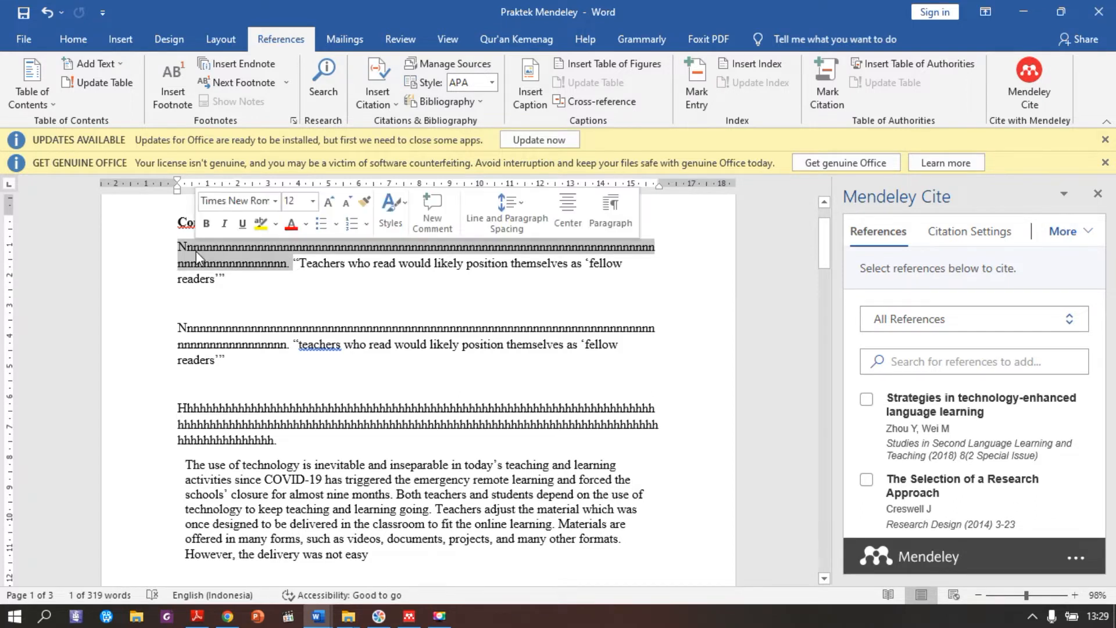
- Search the references by author and cite "Exploring English Student Teachers' Reading Habits and Preferences" right after the first quotation
click(307, 262)
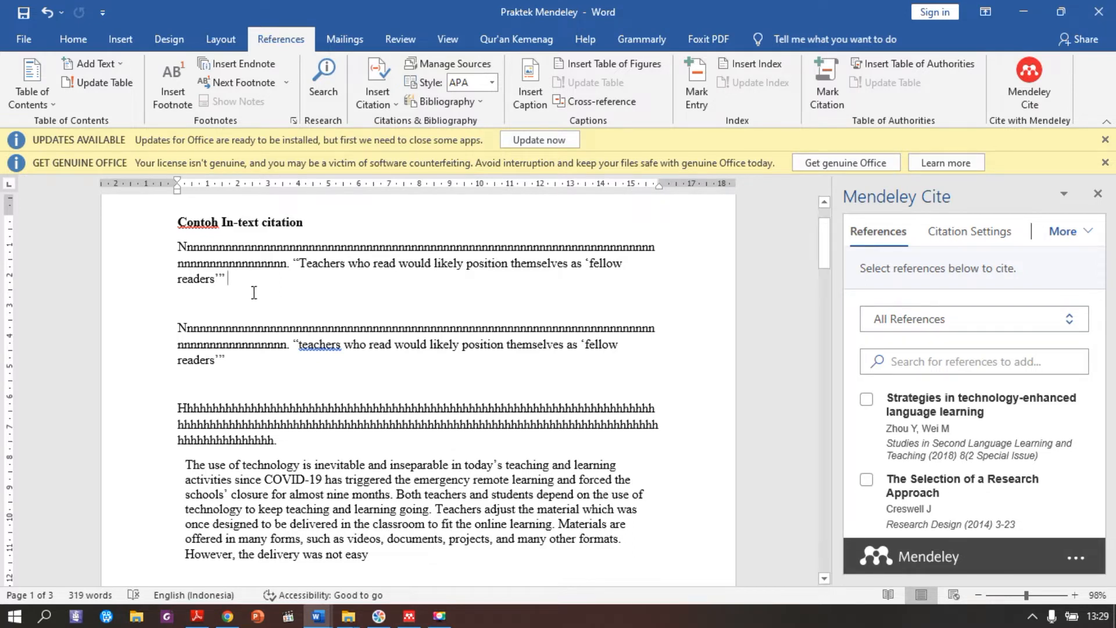
click(965, 362)
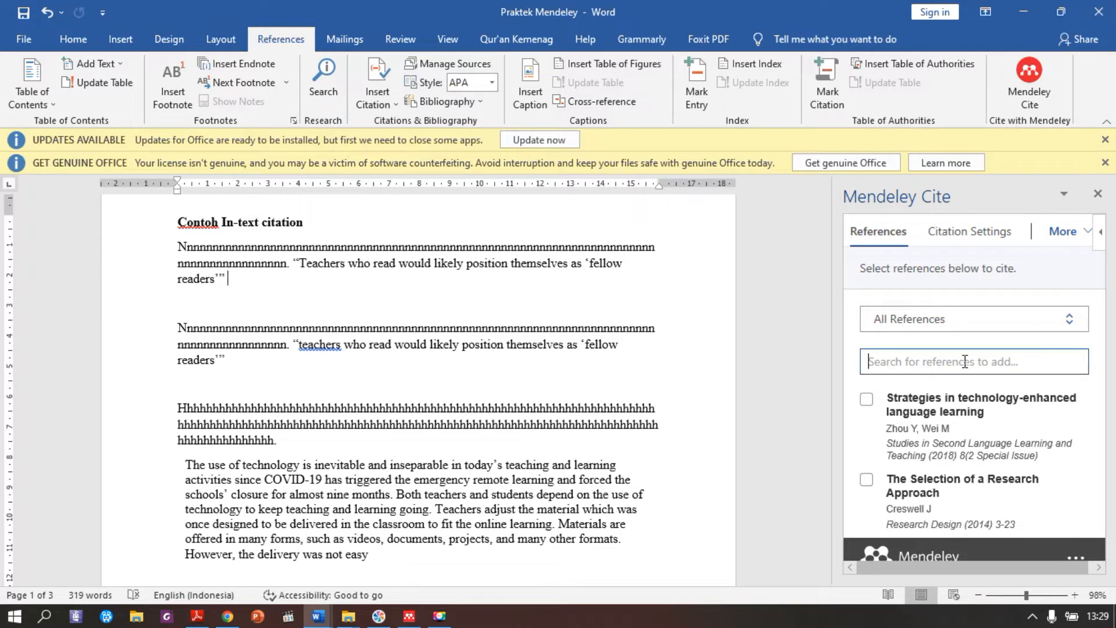
text(aisy)
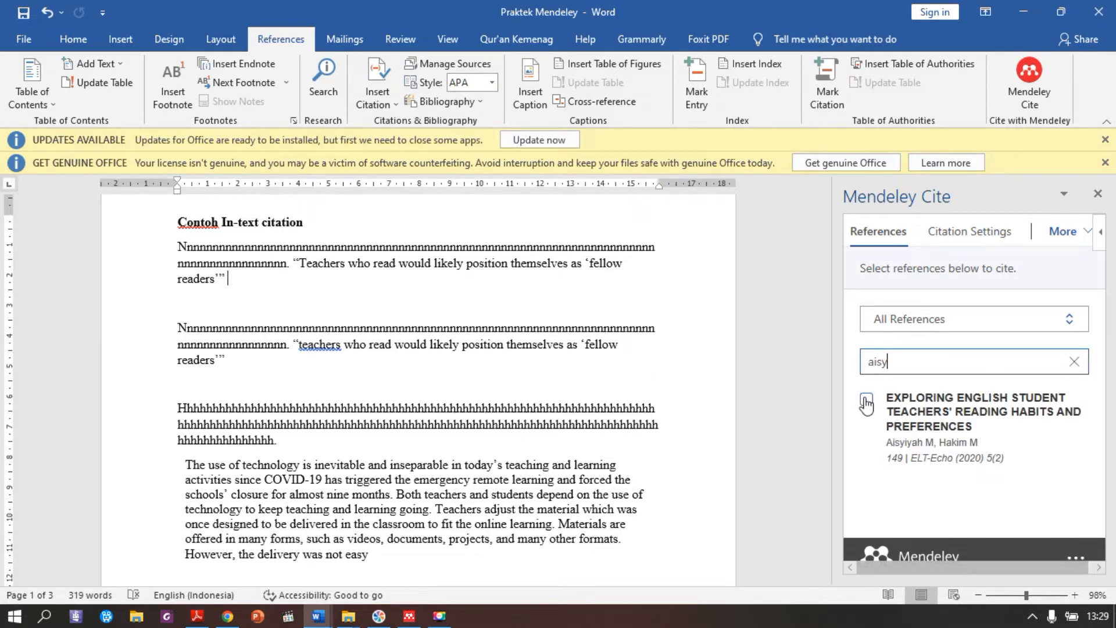
click(866, 400)
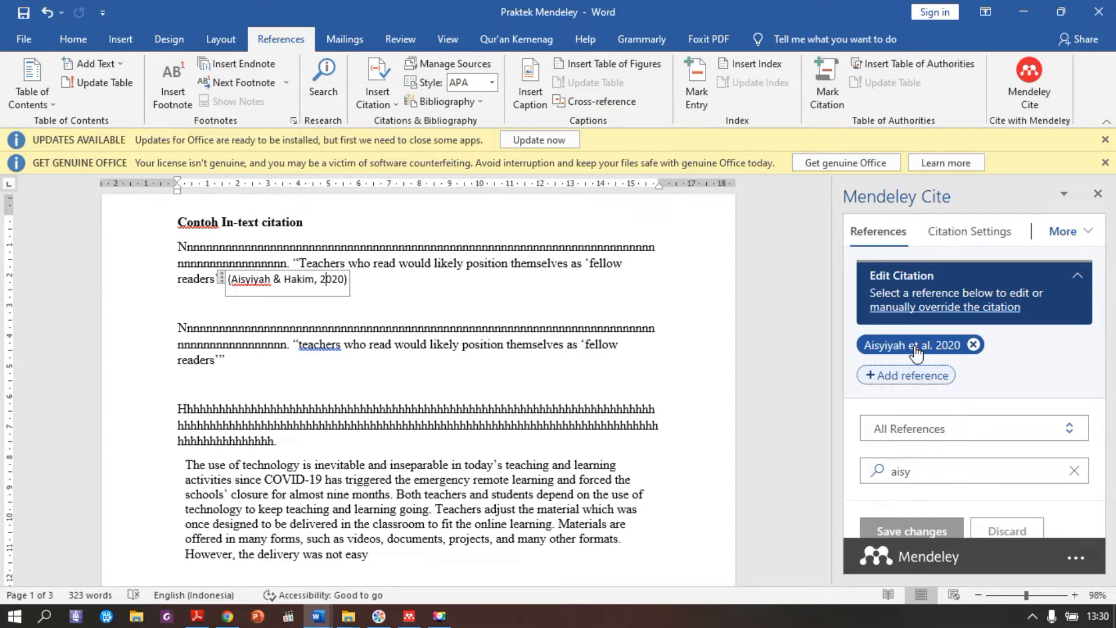
- Manually override the first quotation's citation, adding ", p.14" after the year, and save the change
click(900, 308)
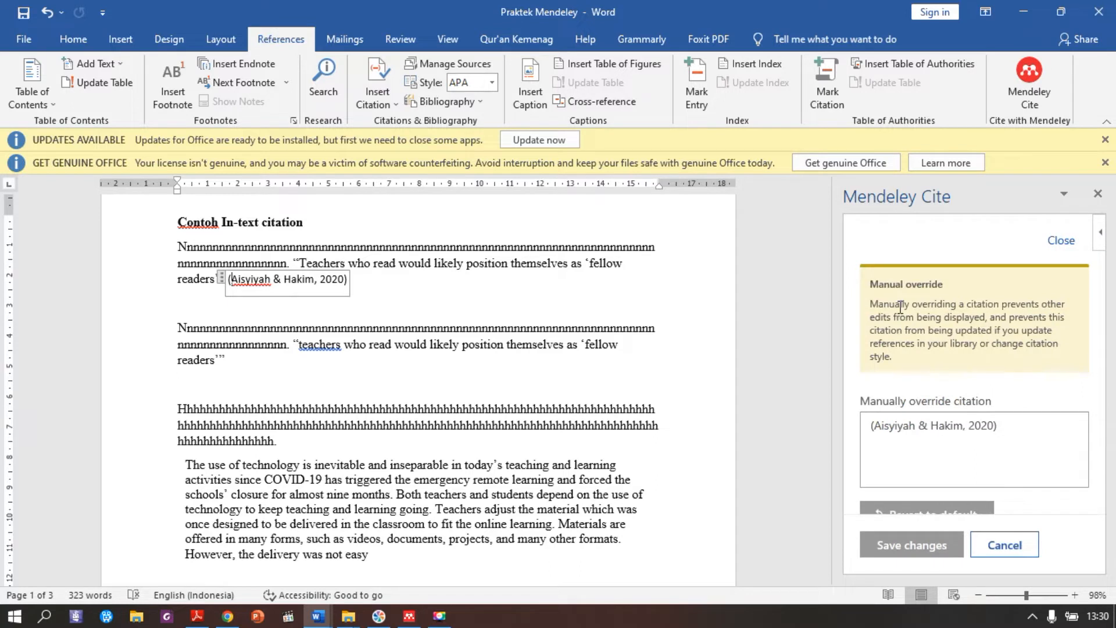
click(995, 430)
text(, p.14)
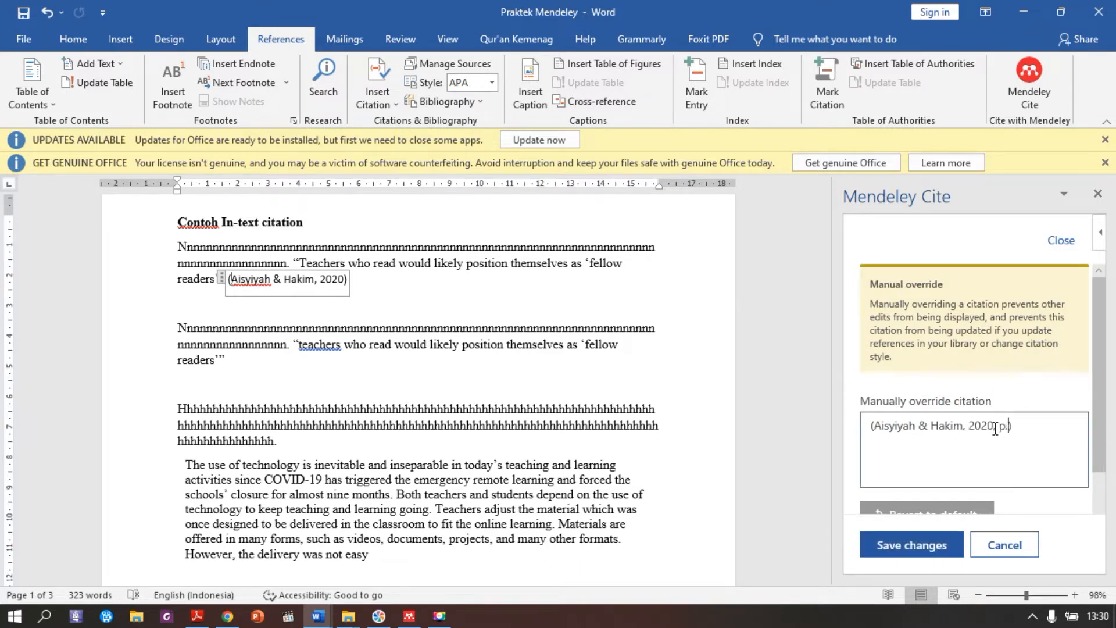
click(932, 545)
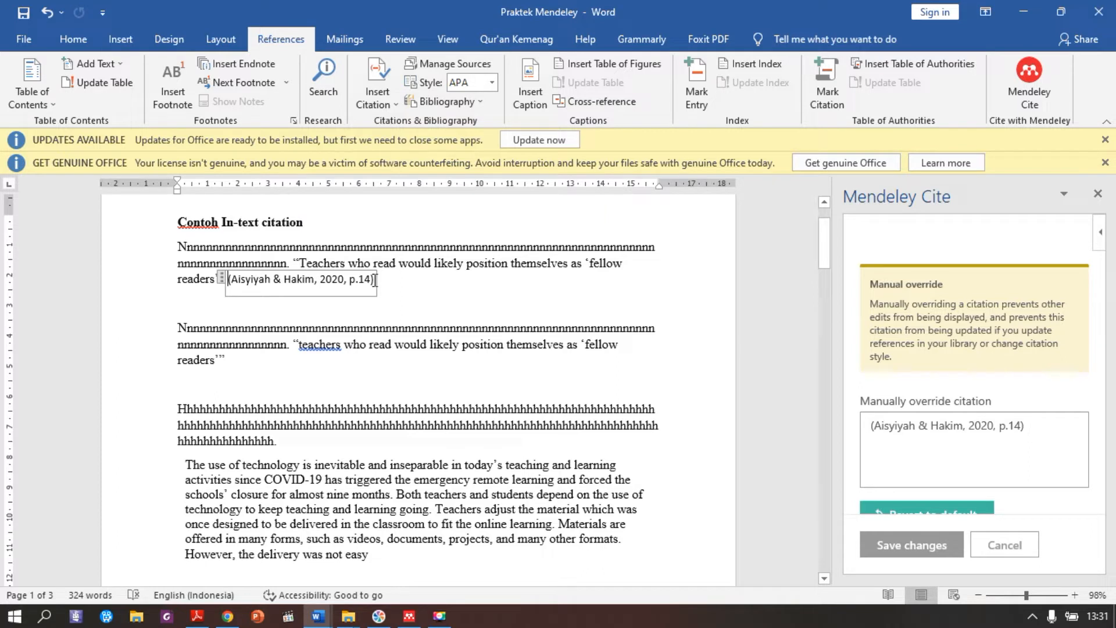
- Change the font of the first quotation's citation to Times New Roman
drag(376, 279, 178, 280)
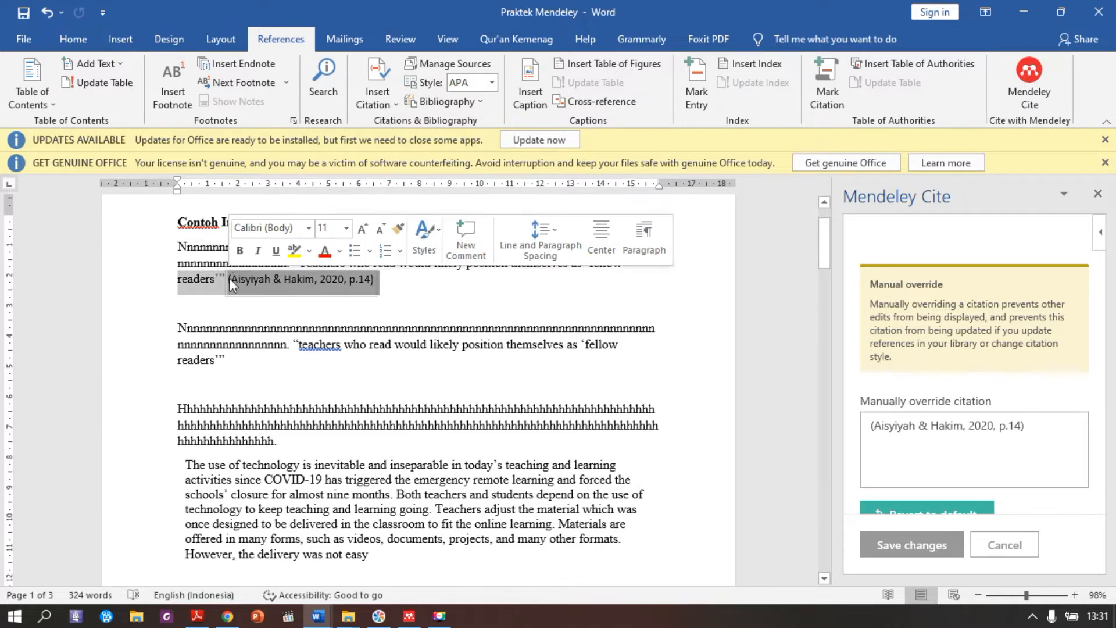
click(311, 231)
click(311, 231)
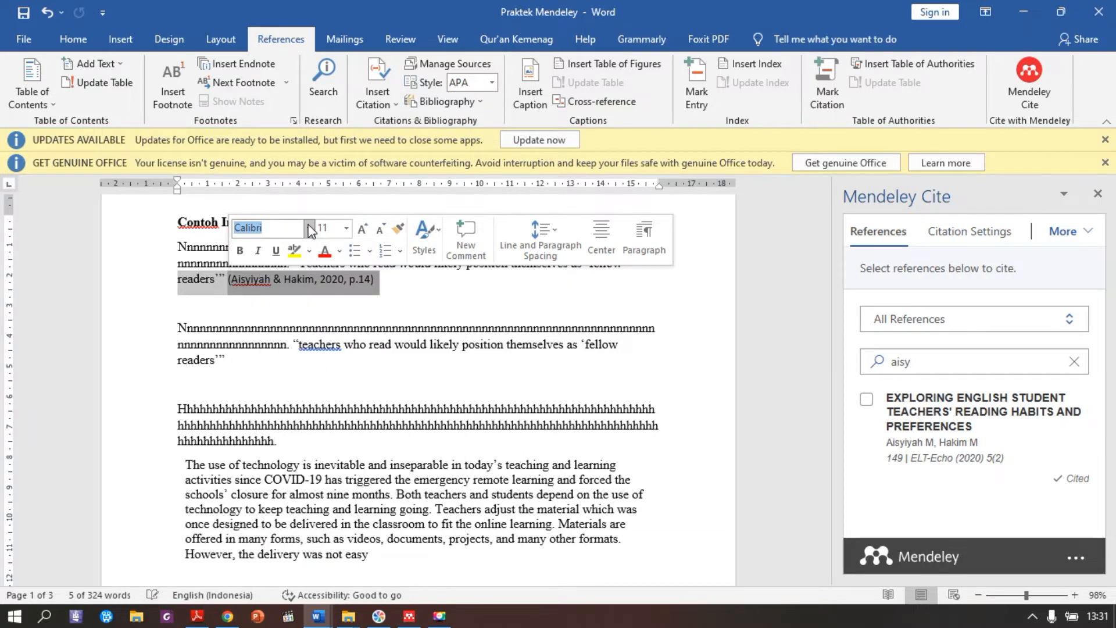
click(311, 230)
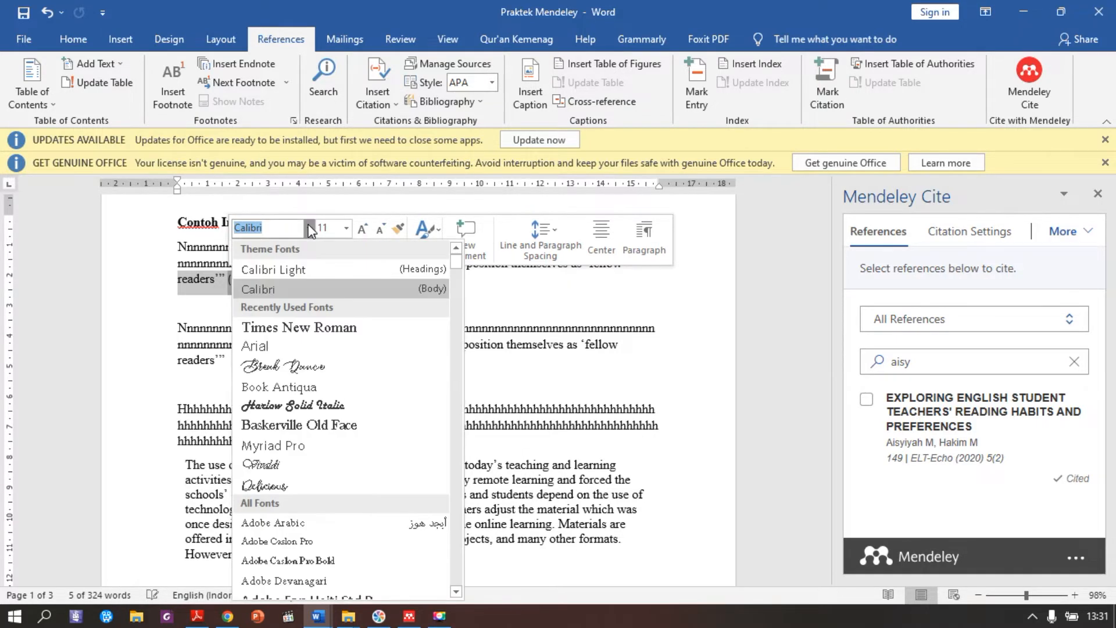
click(308, 327)
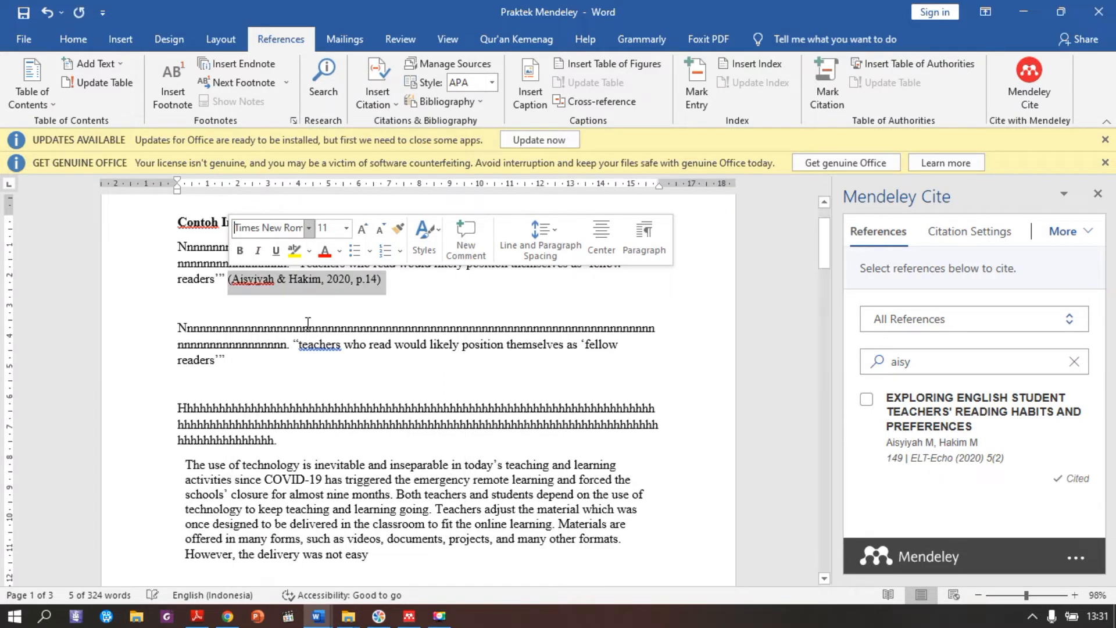
click(395, 307)
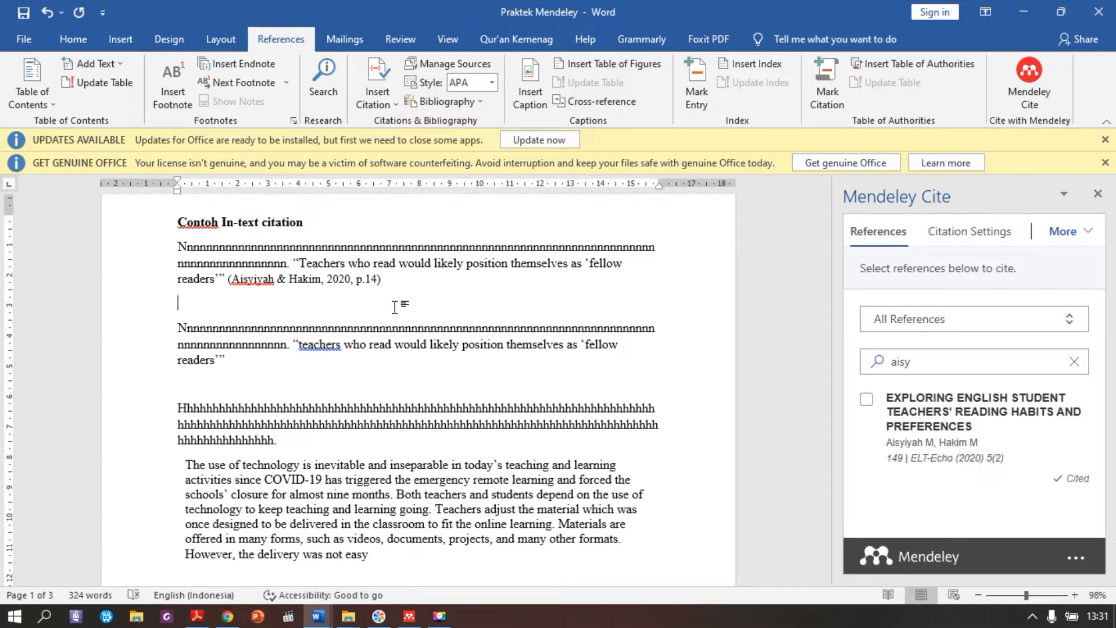
- Add "According to" before the second quotation and insert a citation of the same reading-habits article after it
click(293, 344)
text(According to)
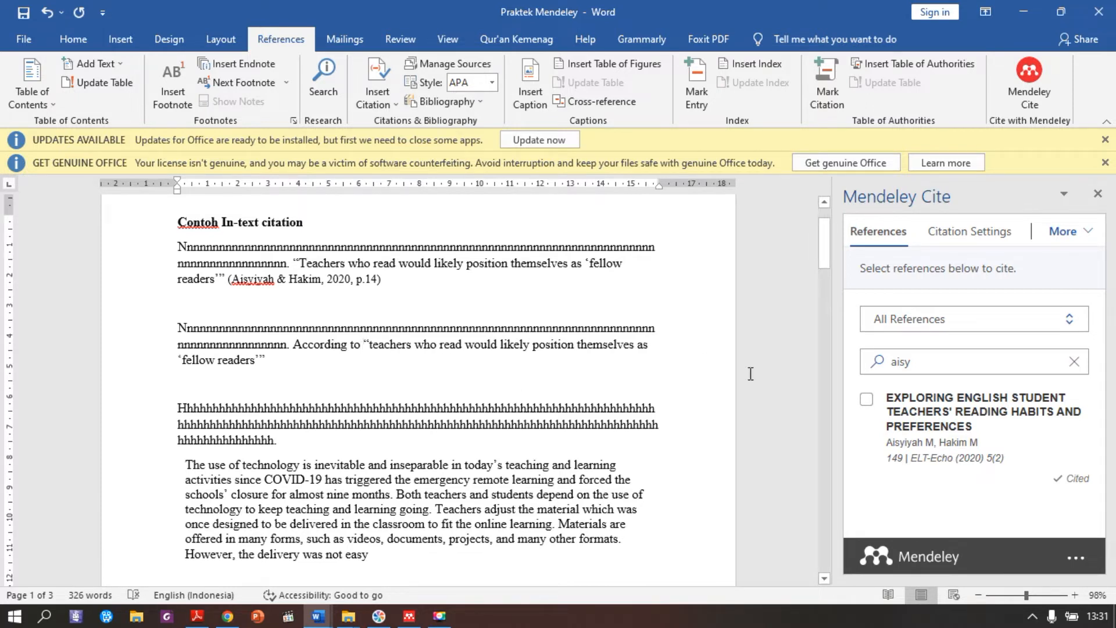
click(870, 404)
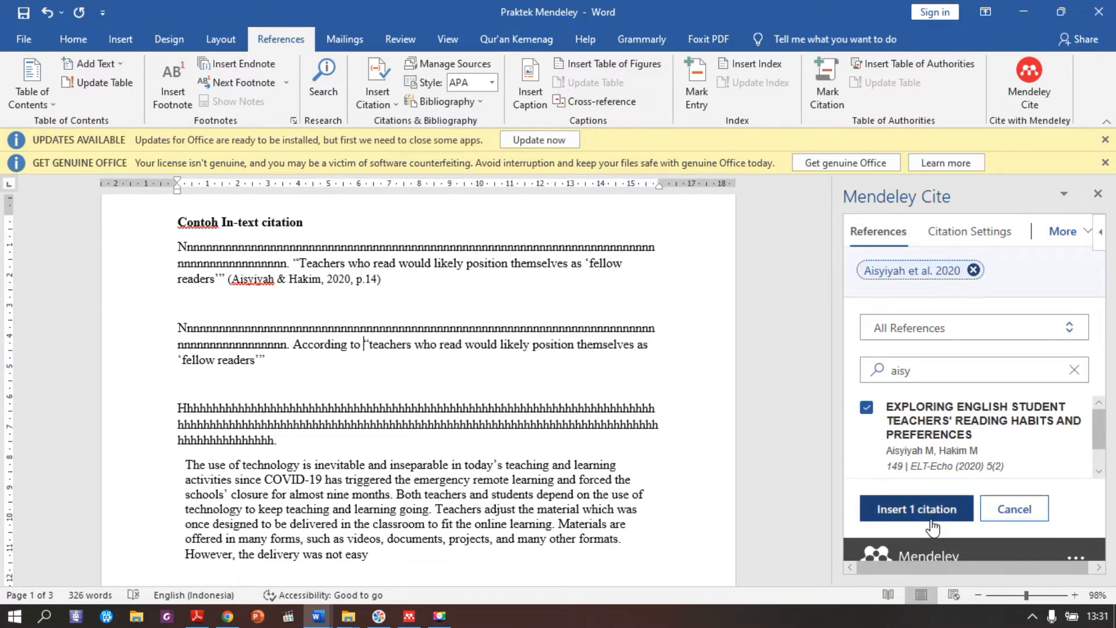
click(923, 504)
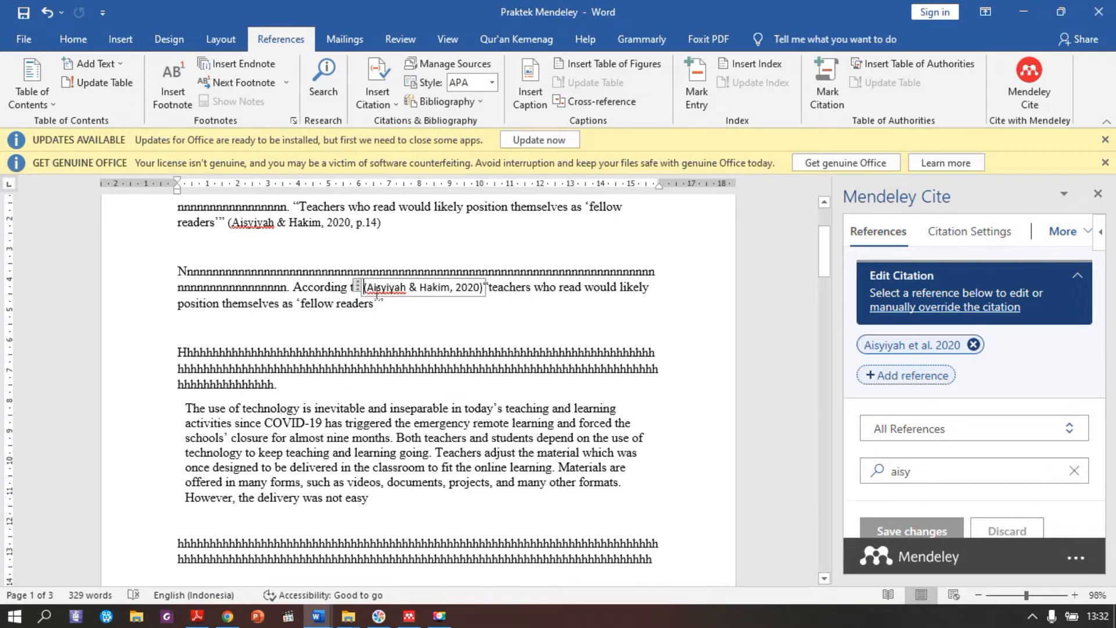
- Manually override the second citation to narrative form, with the authors' names outside the parentheses followed by "(2020, p.14)", and save it
click(901, 308)
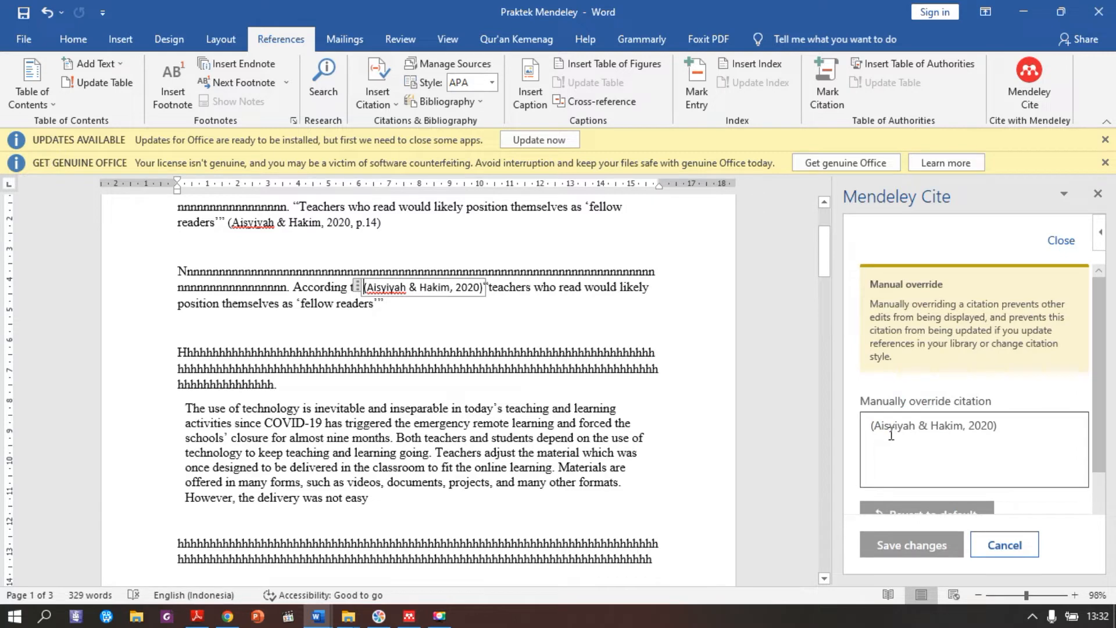
click(875, 428)
key(BackSpace)
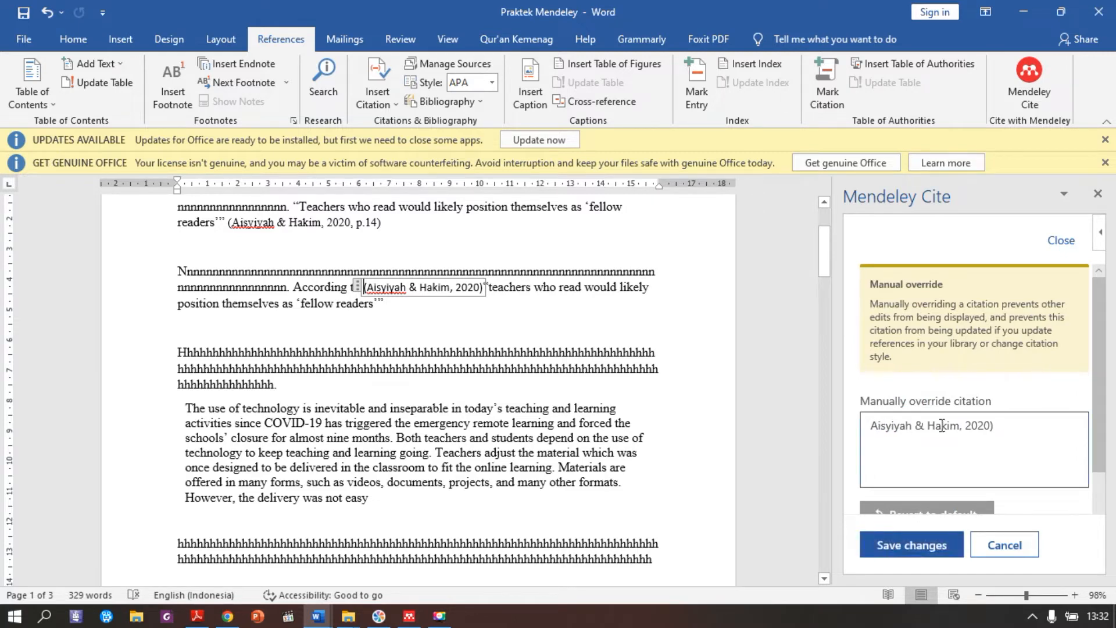
click(965, 425)
key(BackSpace)
key(BackSpace)
text((2020)
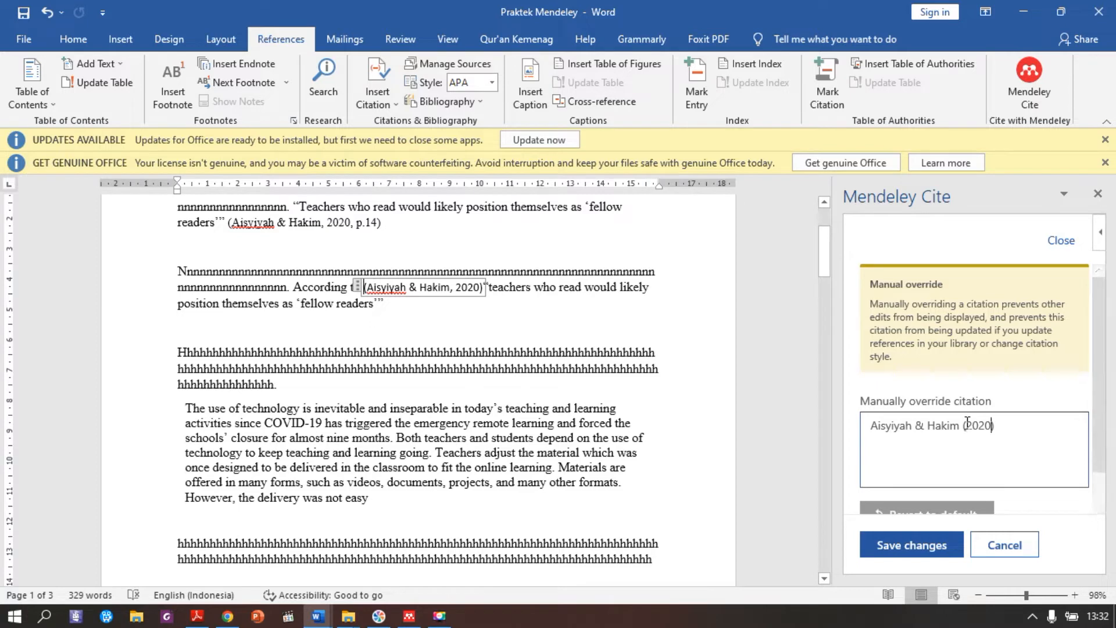
text(, p.14)
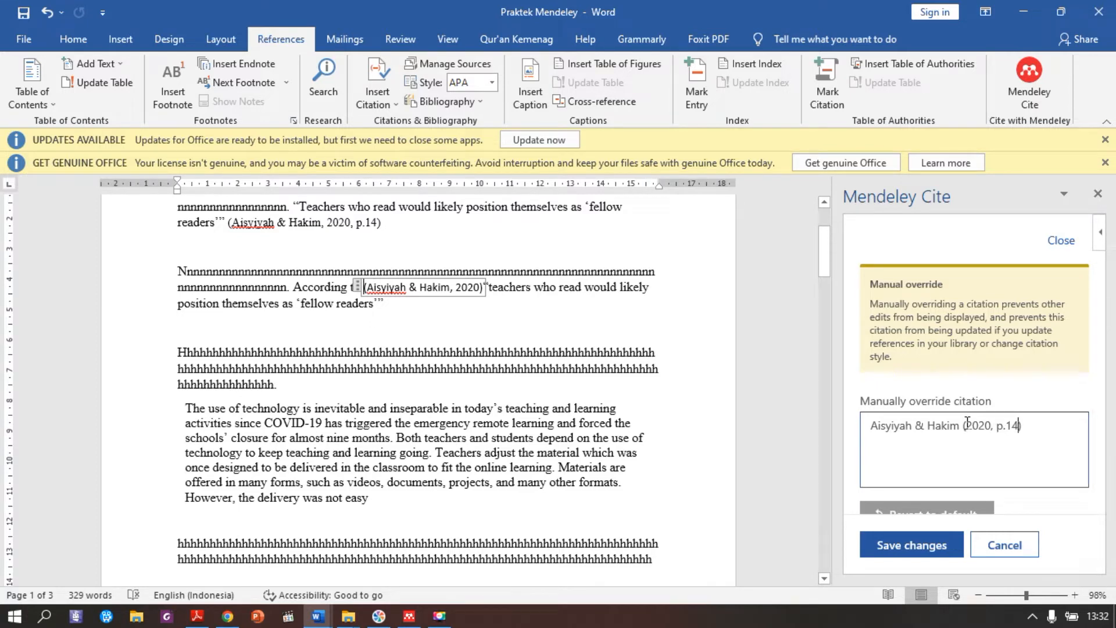
click(927, 543)
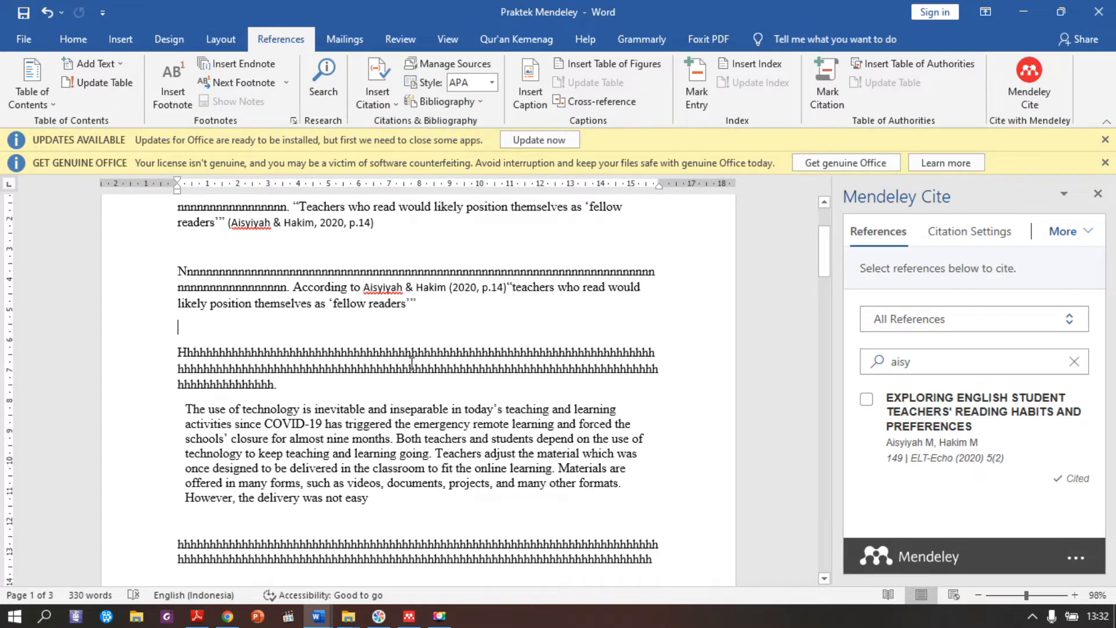
- Insert a citation of "Strategies in technology-enhanced language learning" at the end of the first block quotation about the use of technology
click(396, 369)
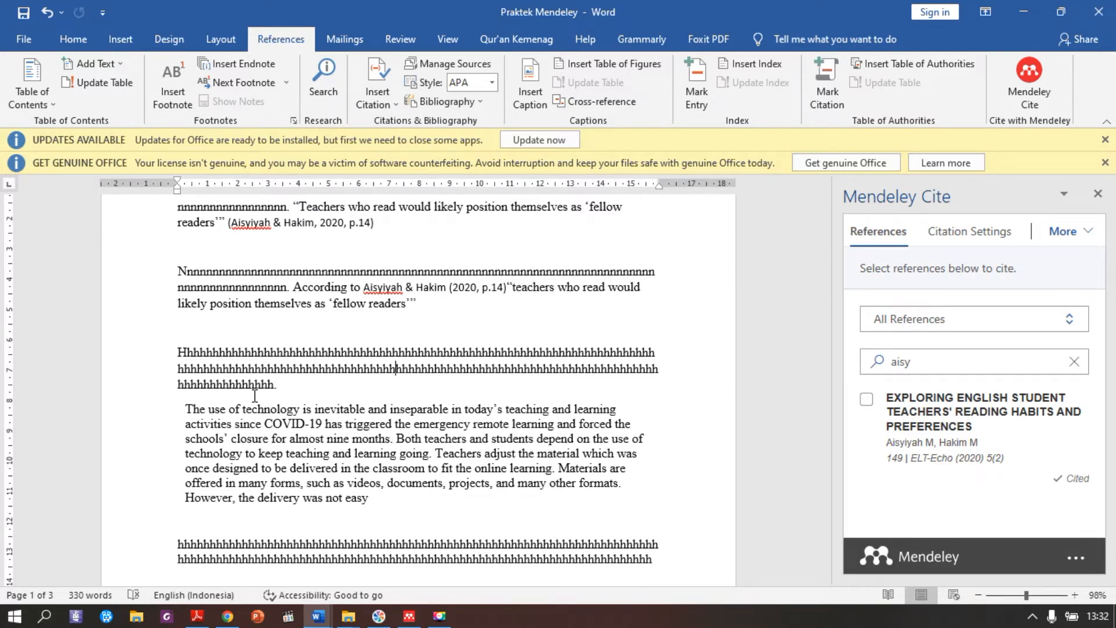
click(183, 412)
drag(185, 410, 386, 497)
click(386, 496)
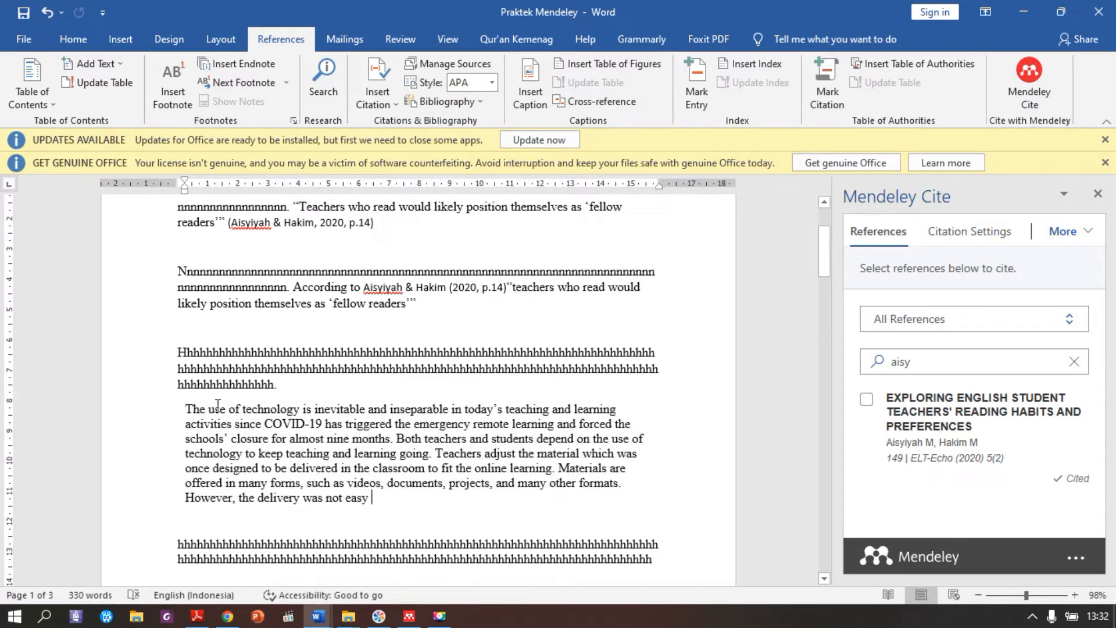
click(293, 387)
mouse_move(826, 271)
mouse_down()
mouse_move(823, 291)
mouse_move(822, 273)
mouse_up()
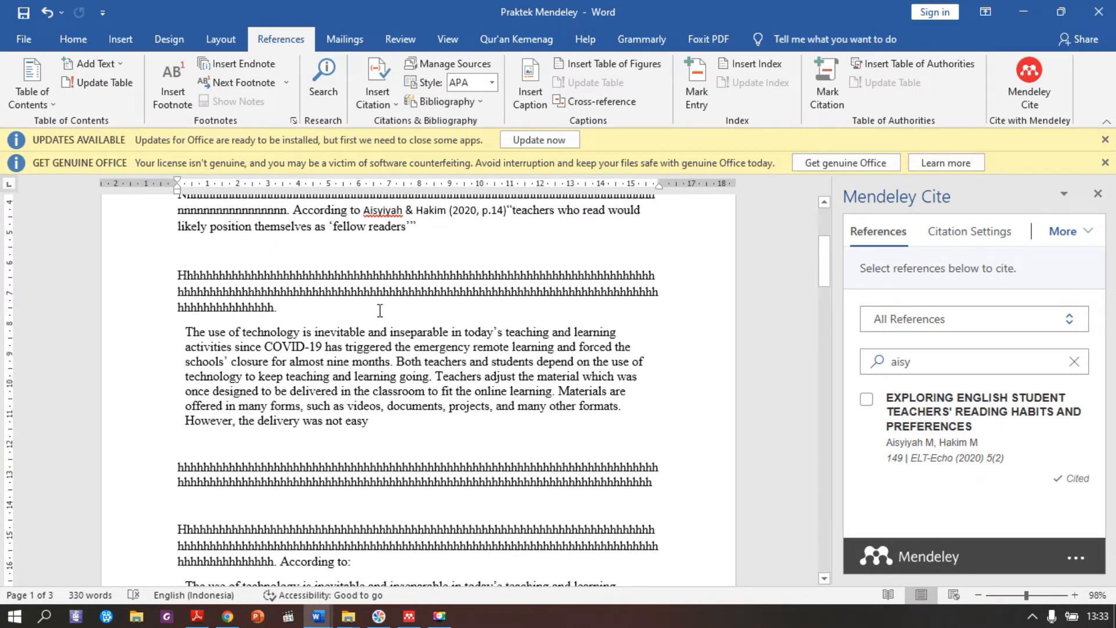
click(375, 423)
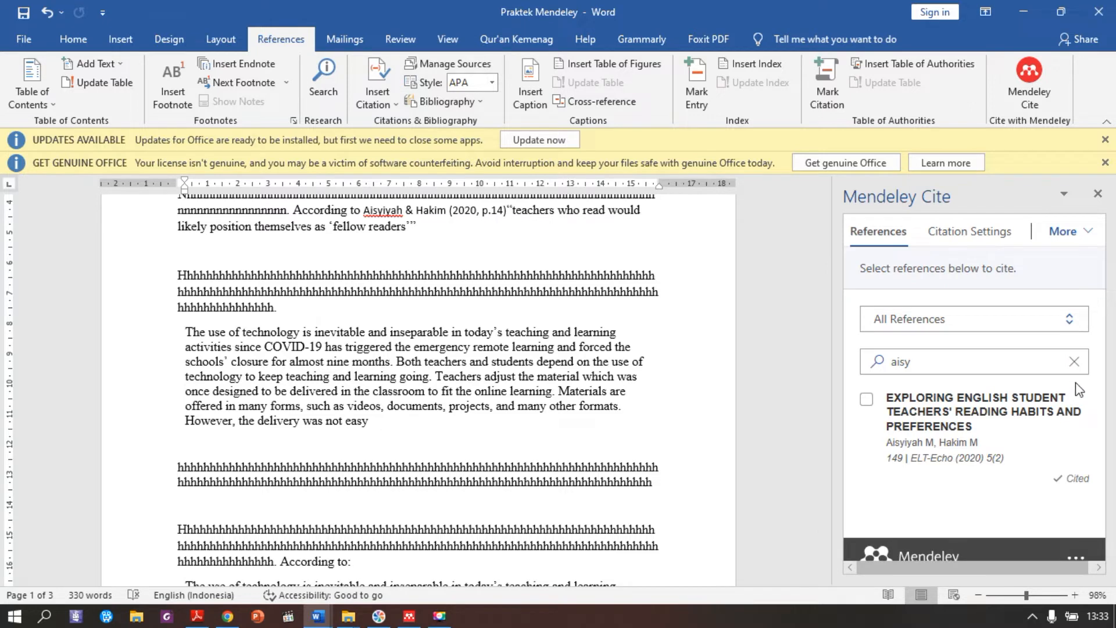
click(1074, 362)
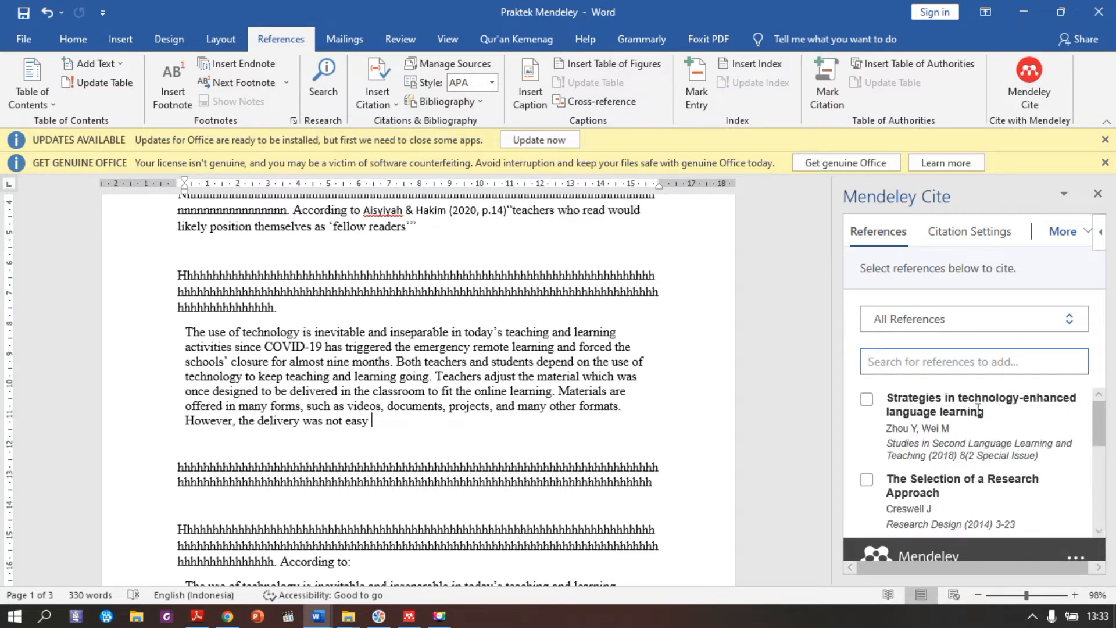
click(867, 400)
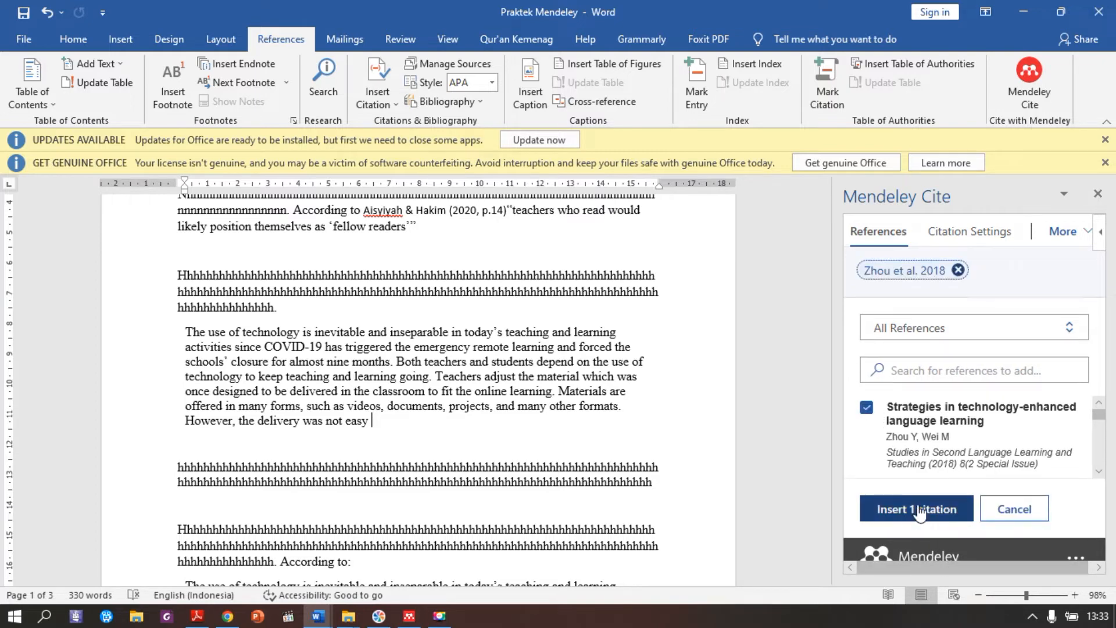
click(917, 508)
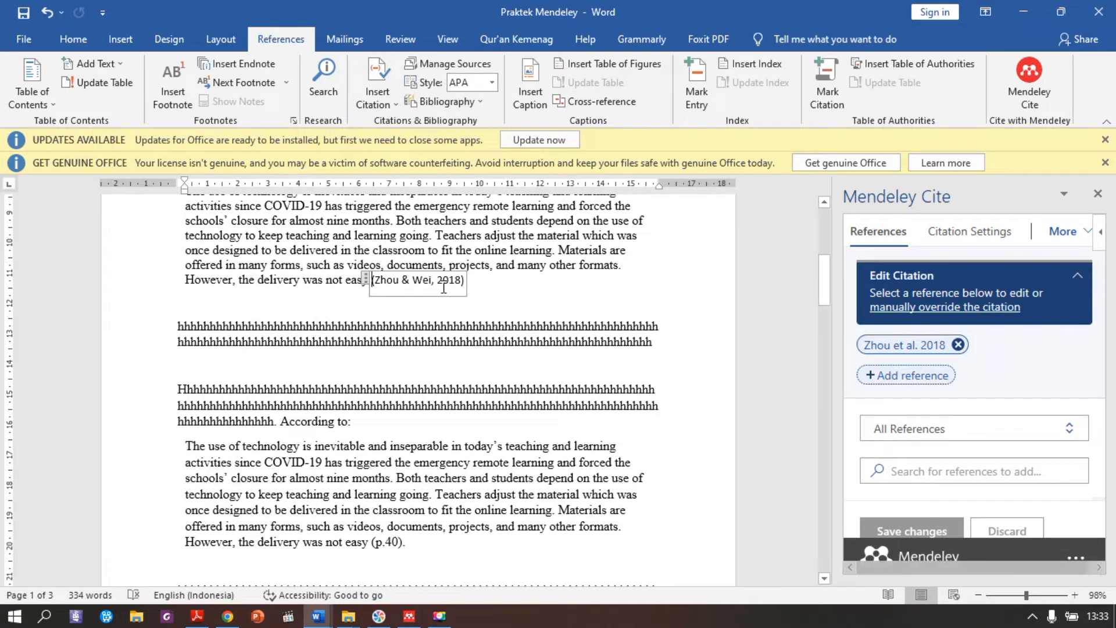
- Manually override the first block quotation's citation, adding ", p. 40" after the year, and save the change
click(928, 318)
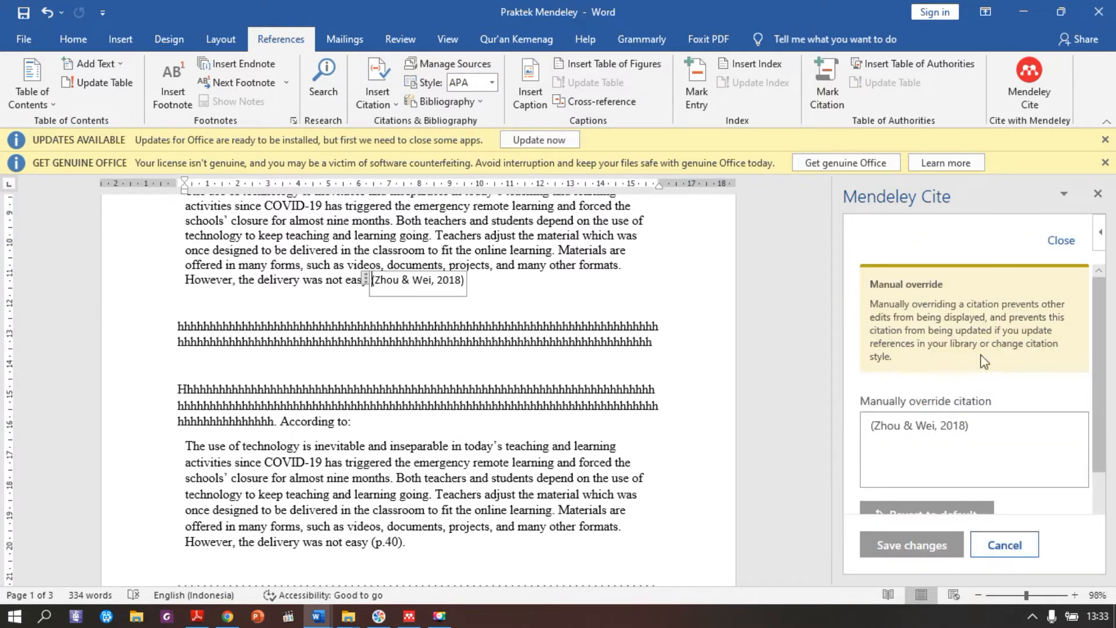
click(967, 426)
text(, P. 40)
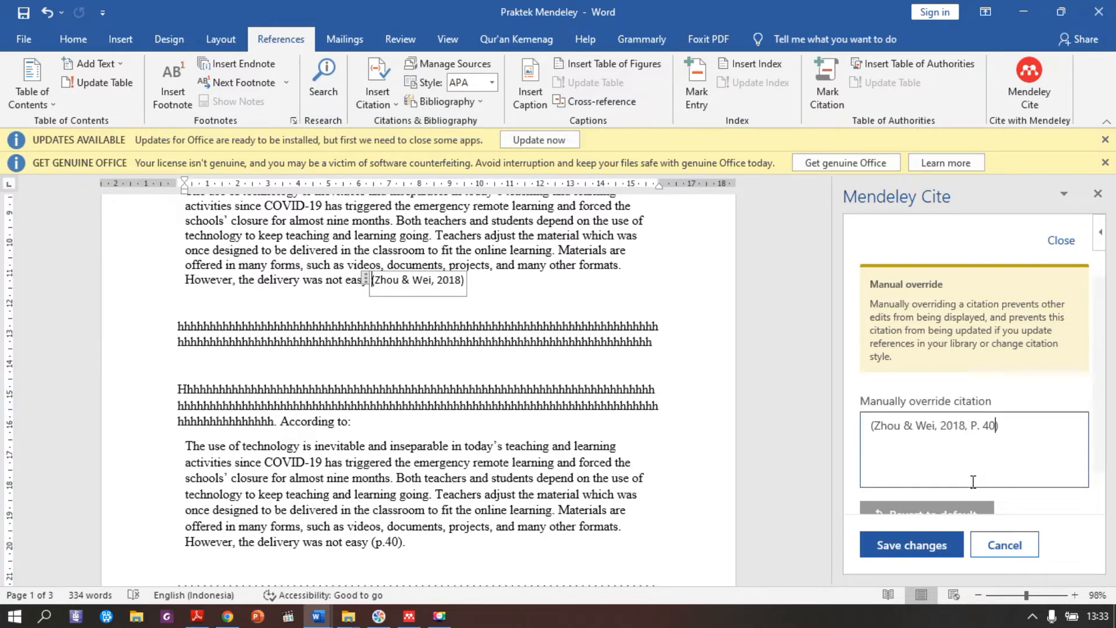
click(978, 425)
key(BackSpace)
text(p)
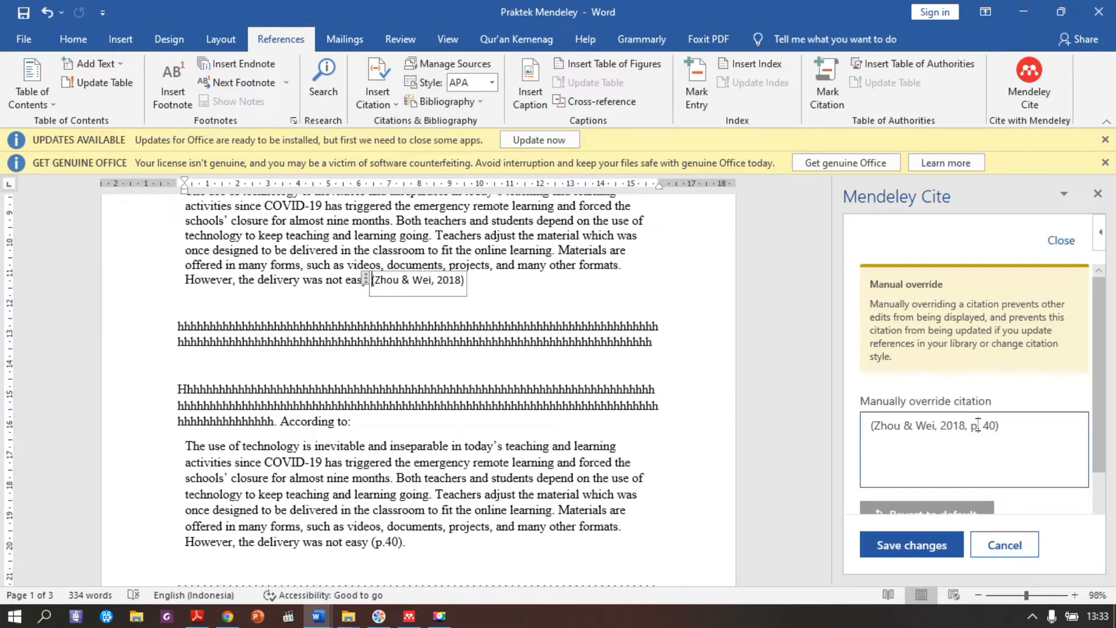
click(932, 547)
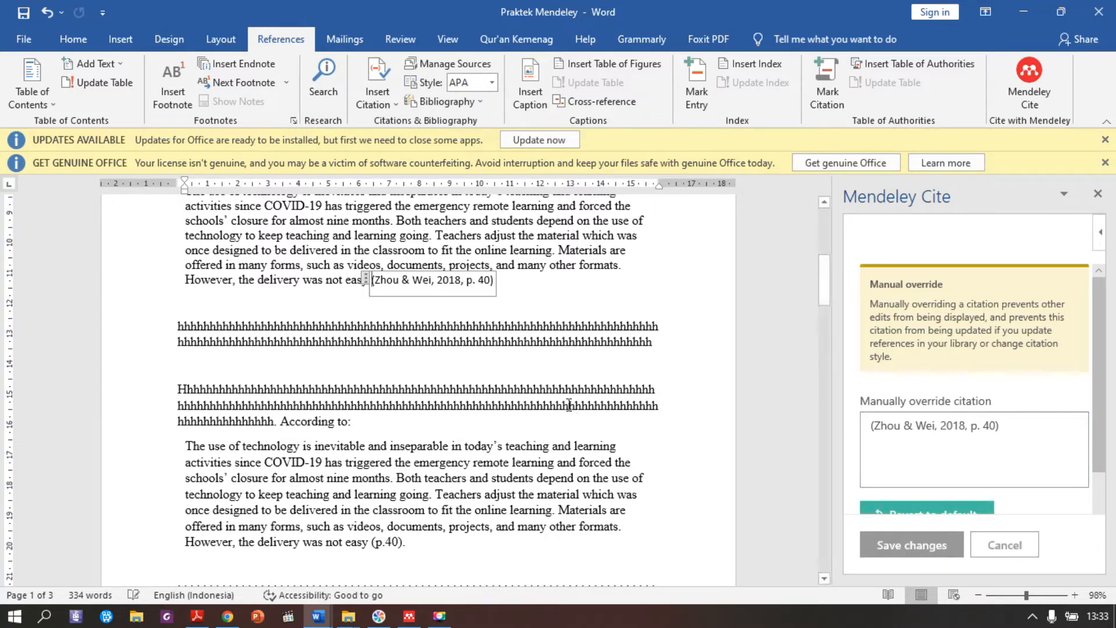
click(550, 320)
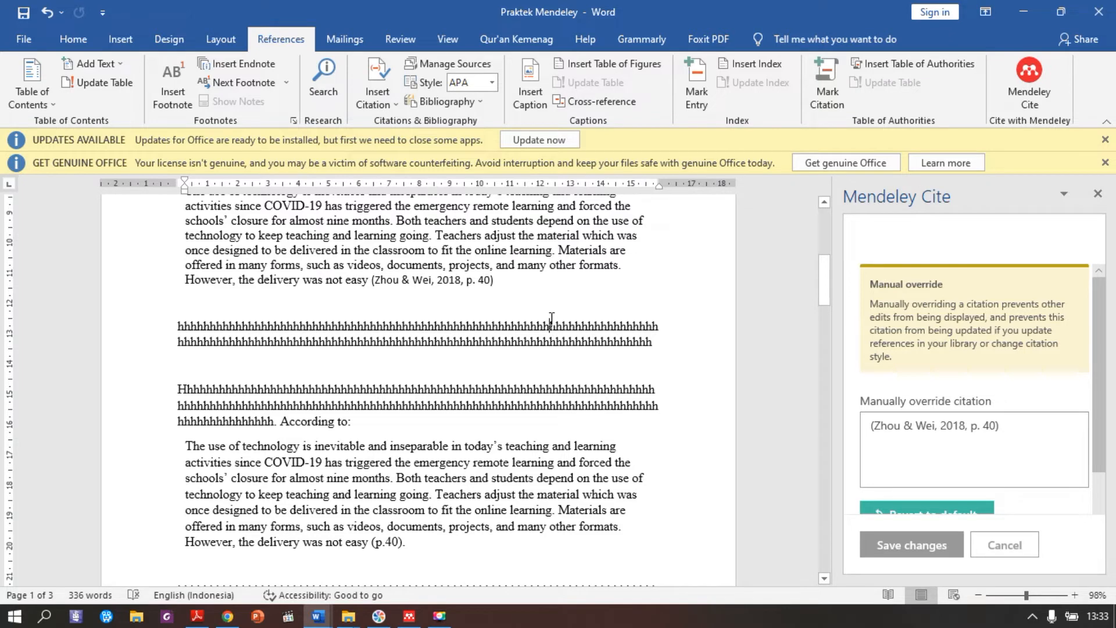
- Insert a citation of the same technology-enhanced learning article between "According to" and the colon introducing the second block quotation
mouse_move(822, 262)
mouse_down()
mouse_move(822, 239)
mouse_move(828, 282)
mouse_up()
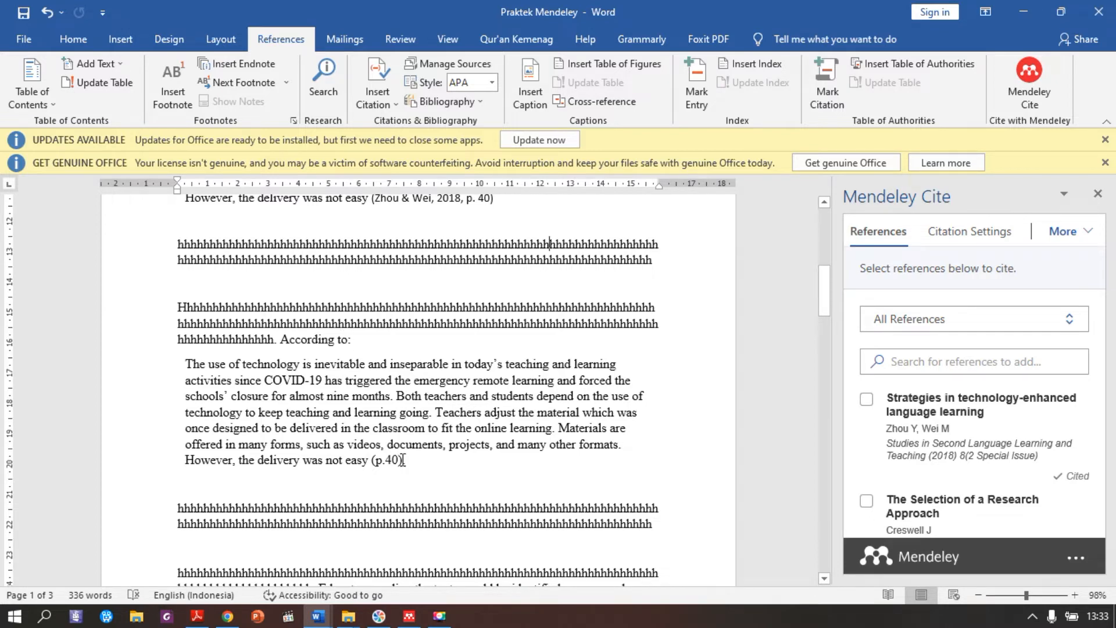
drag(406, 460, 374, 459)
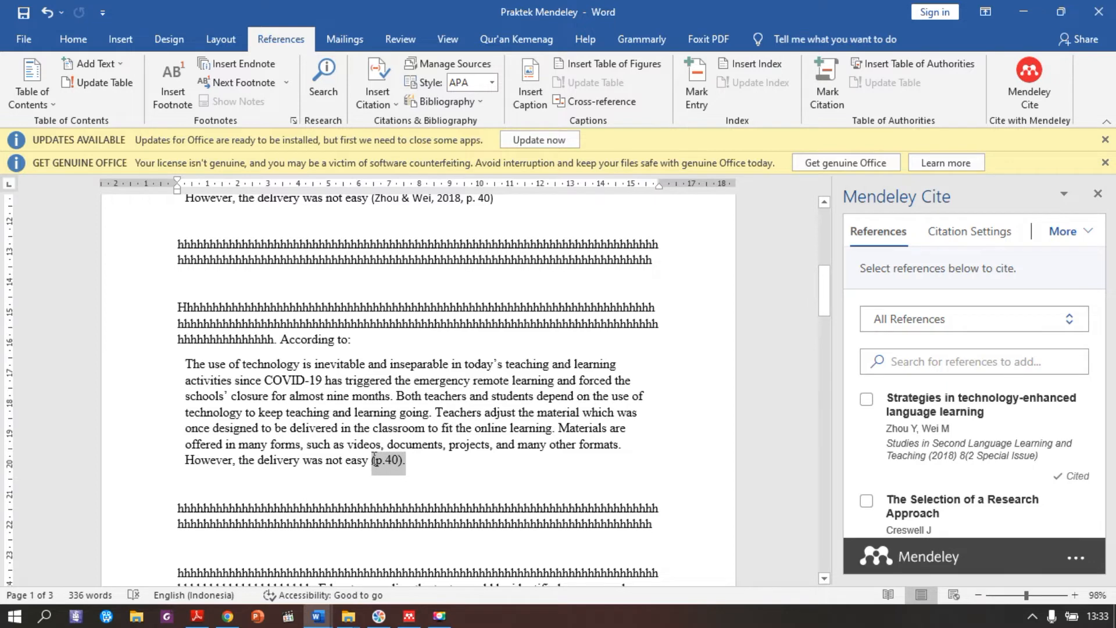
click(375, 462)
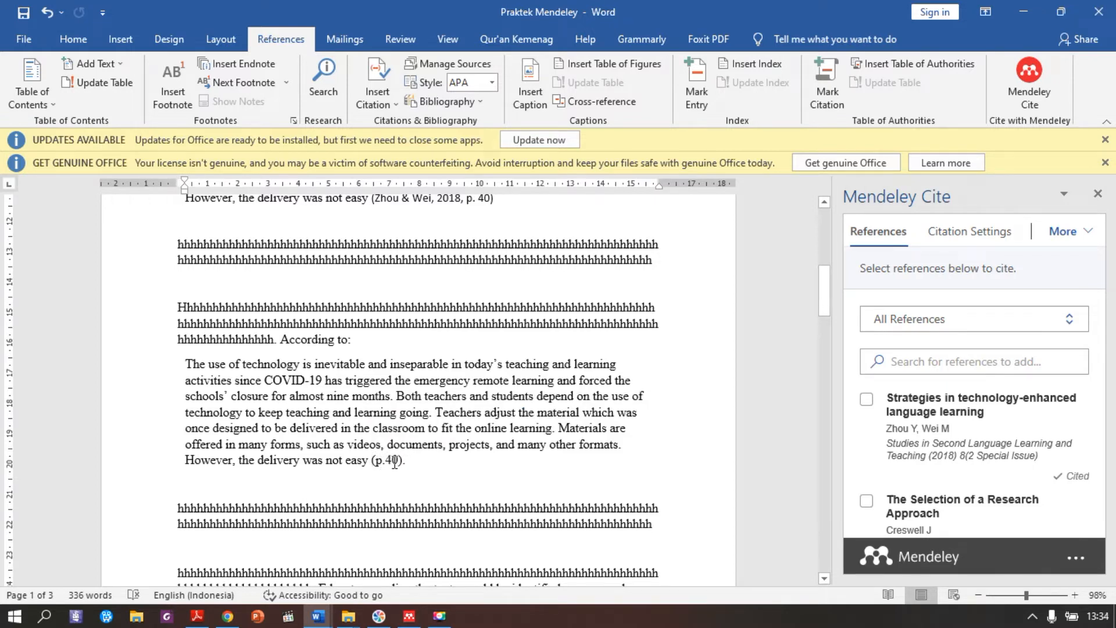
click(348, 339)
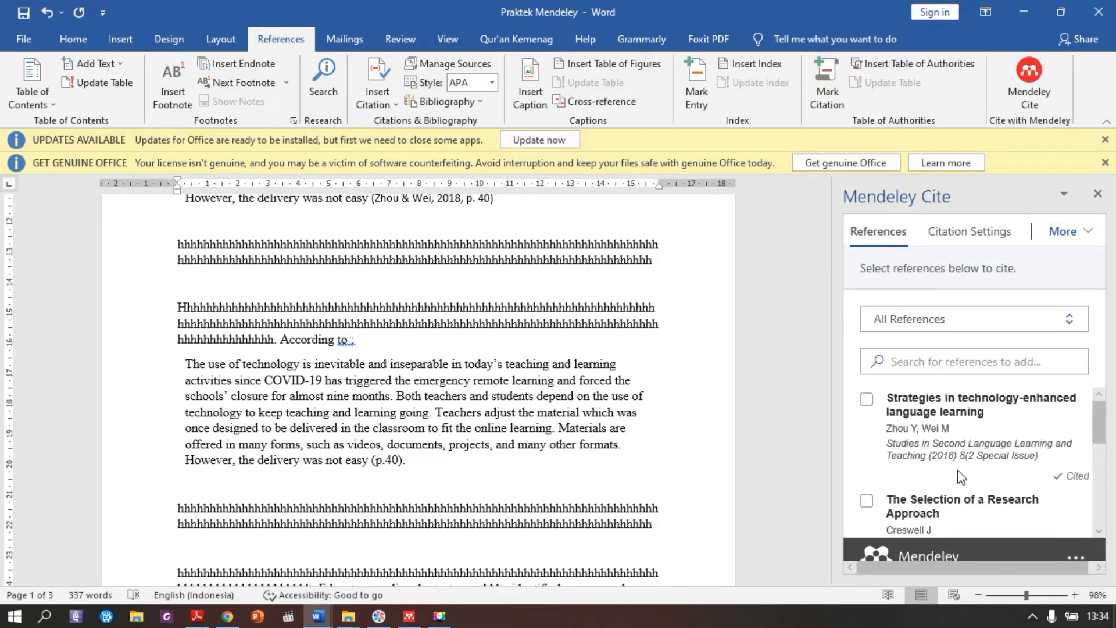
click(867, 400)
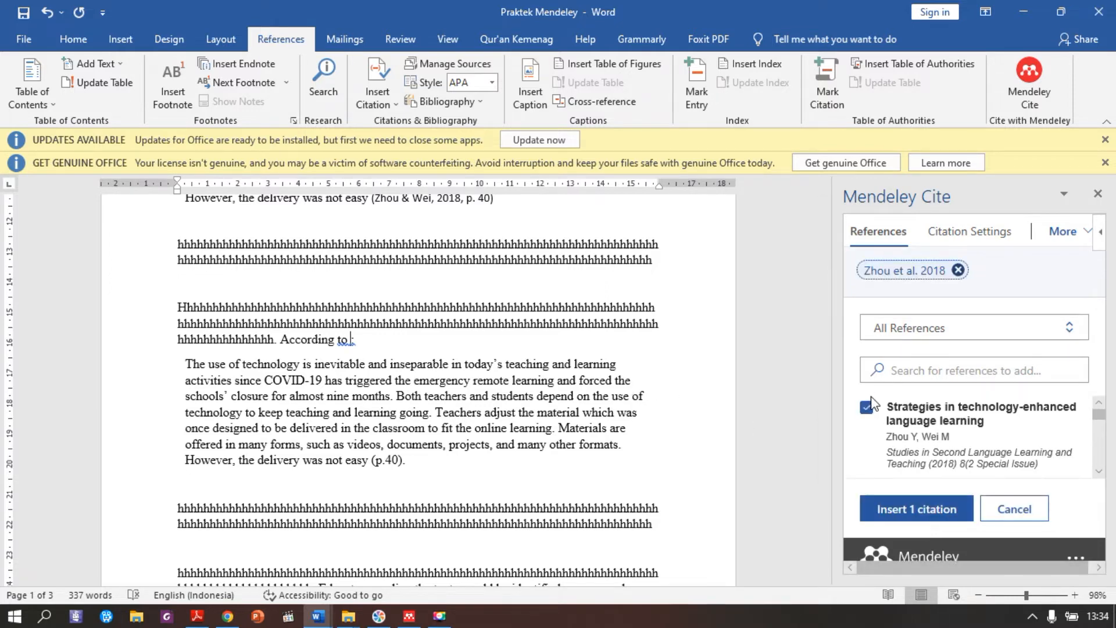
click(916, 510)
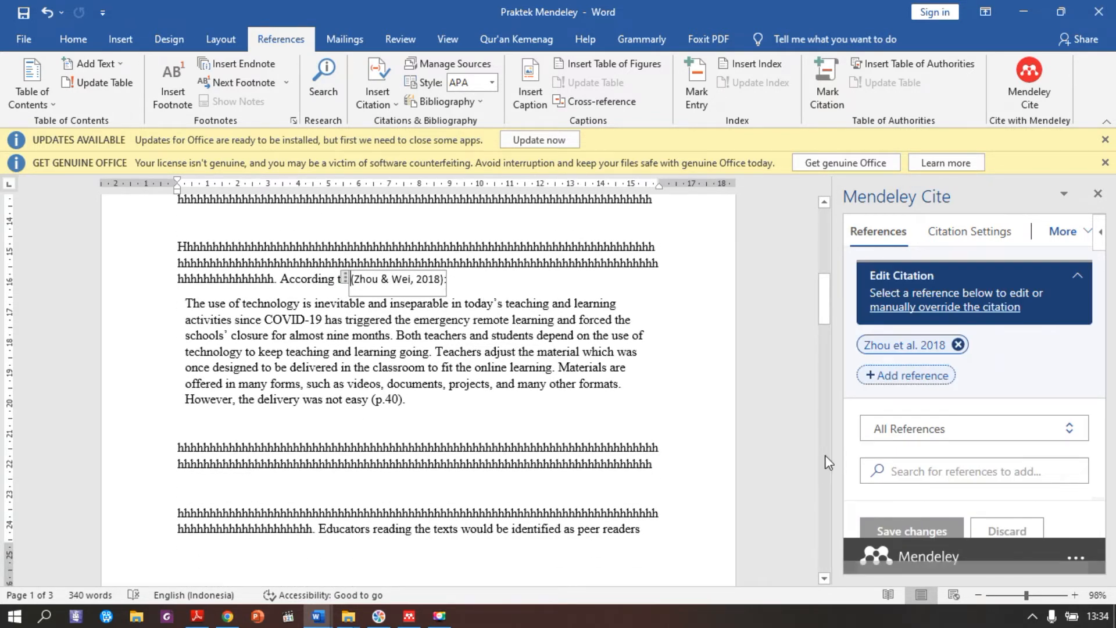
- Manually override the citation introducing the second block quotation to narrative form, with only "(2018)" in parentheses, and save it
click(900, 320)
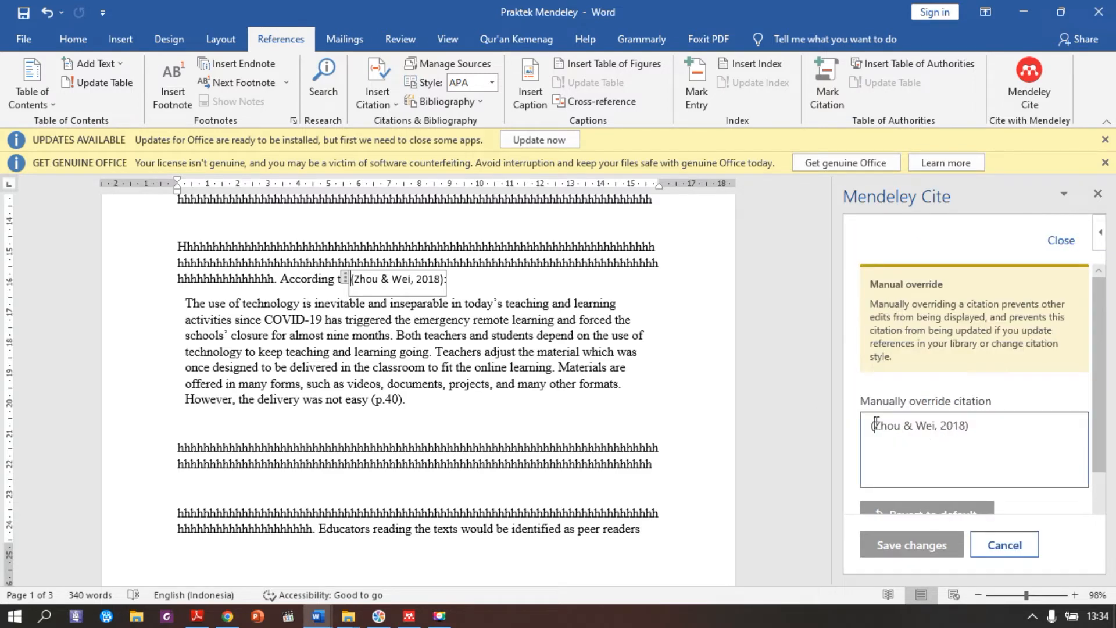
key(Delete)
click(939, 426)
key(BackSpace)
key(BackSpace)
text(()
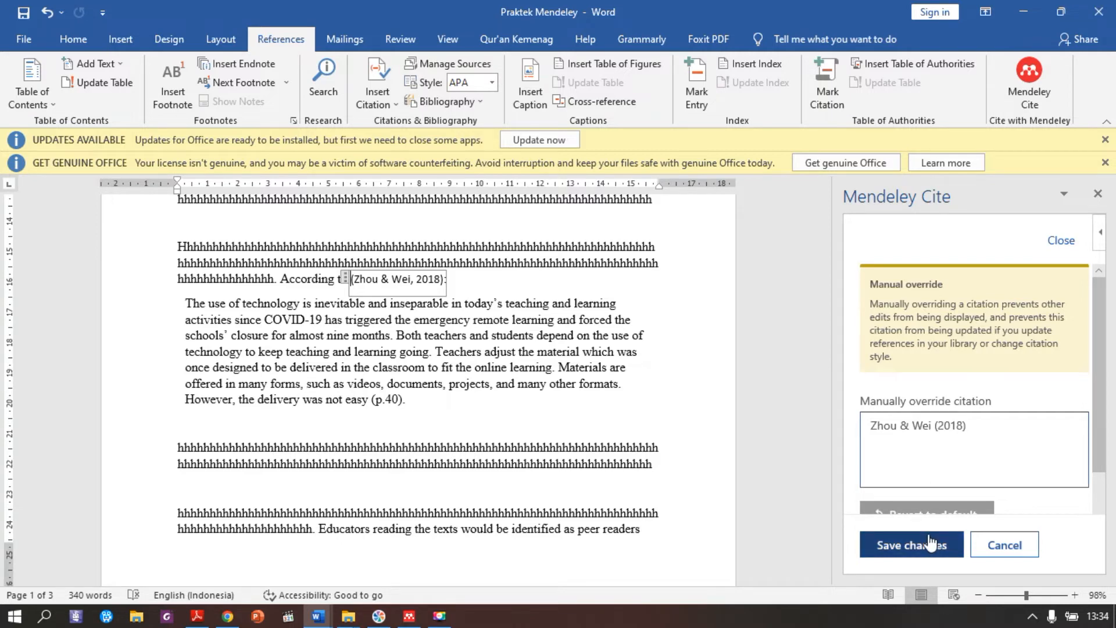
click(926, 542)
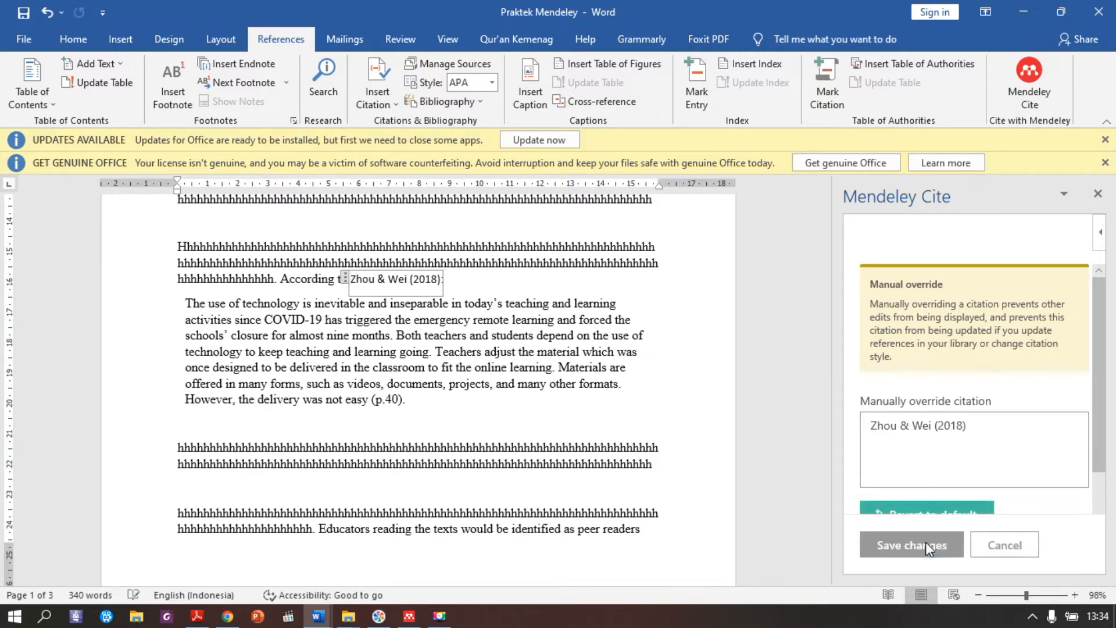
click(468, 311)
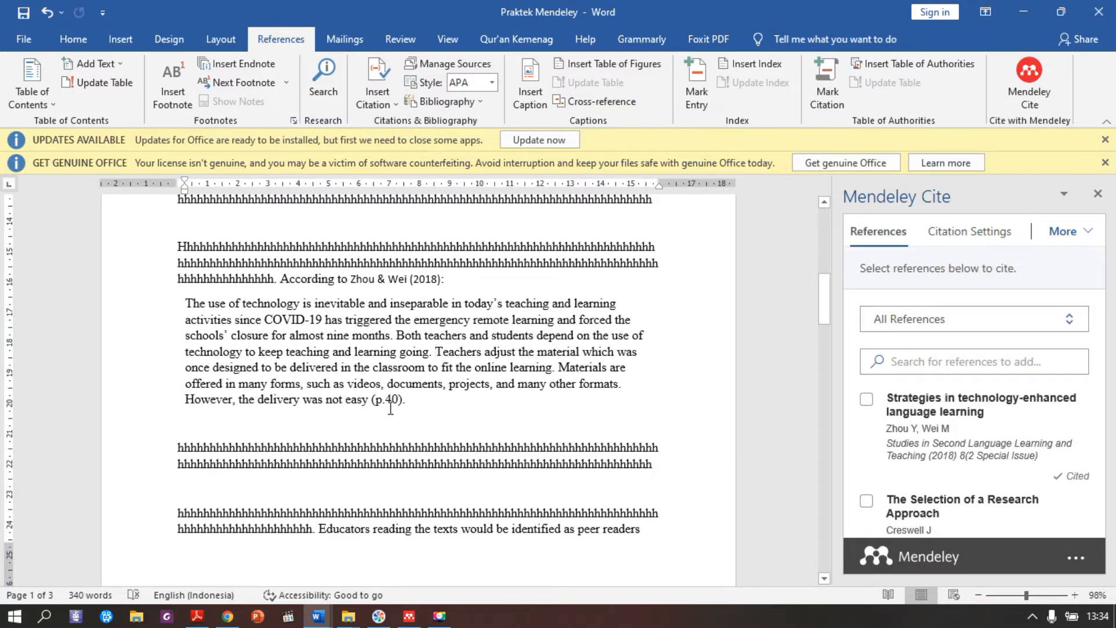
- Insert a citation of "Exploring English Student Teachers' Reading Habits and Preferences" after the paraphrased sentence ending in "peer readers."
key(Down)
key(Down)
scroll(425, 397, down, 3)
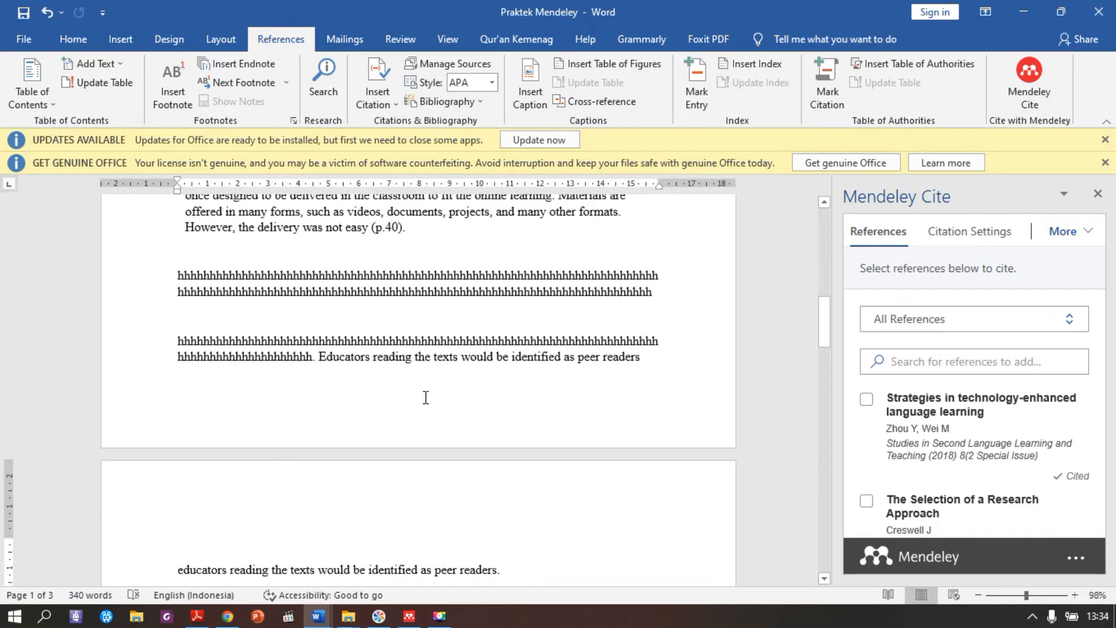
key(Down)
key(Down)
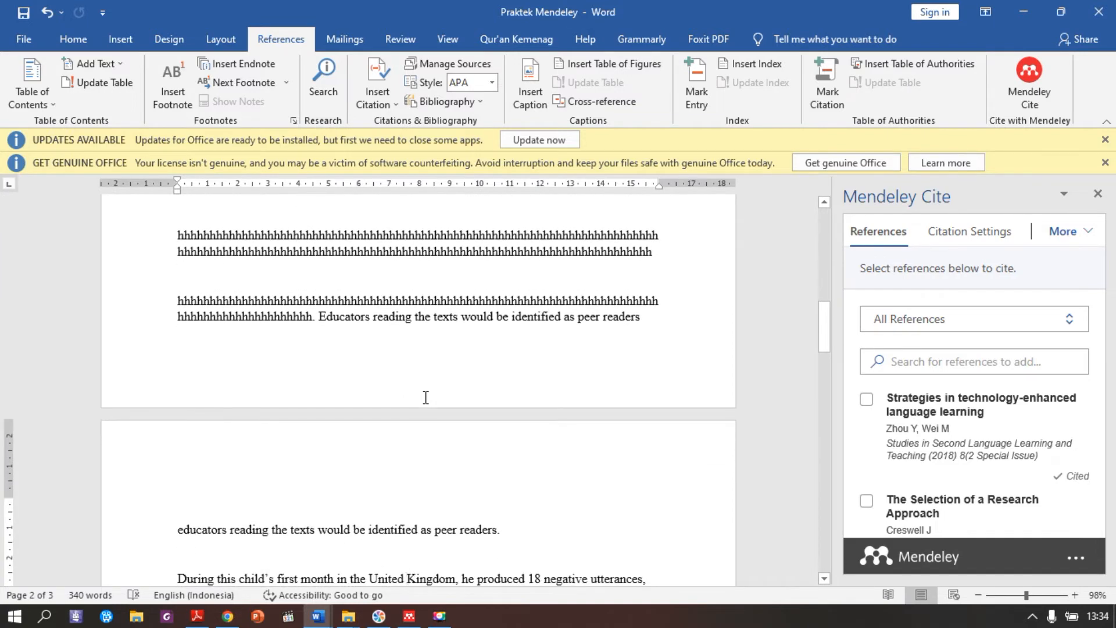
key(Down)
key(Down)
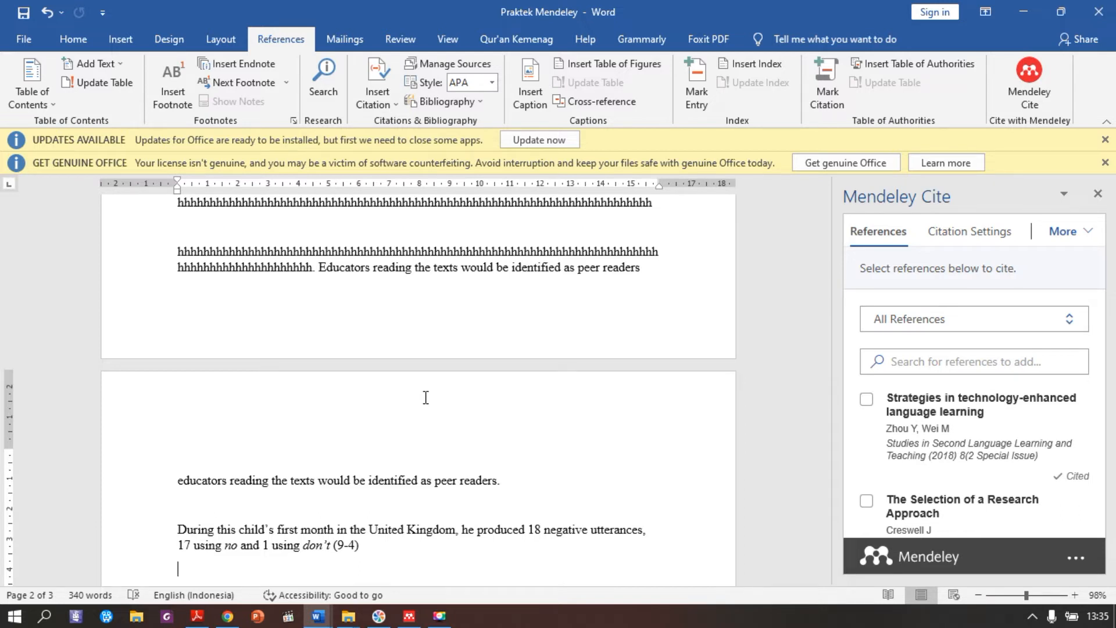
click(507, 481)
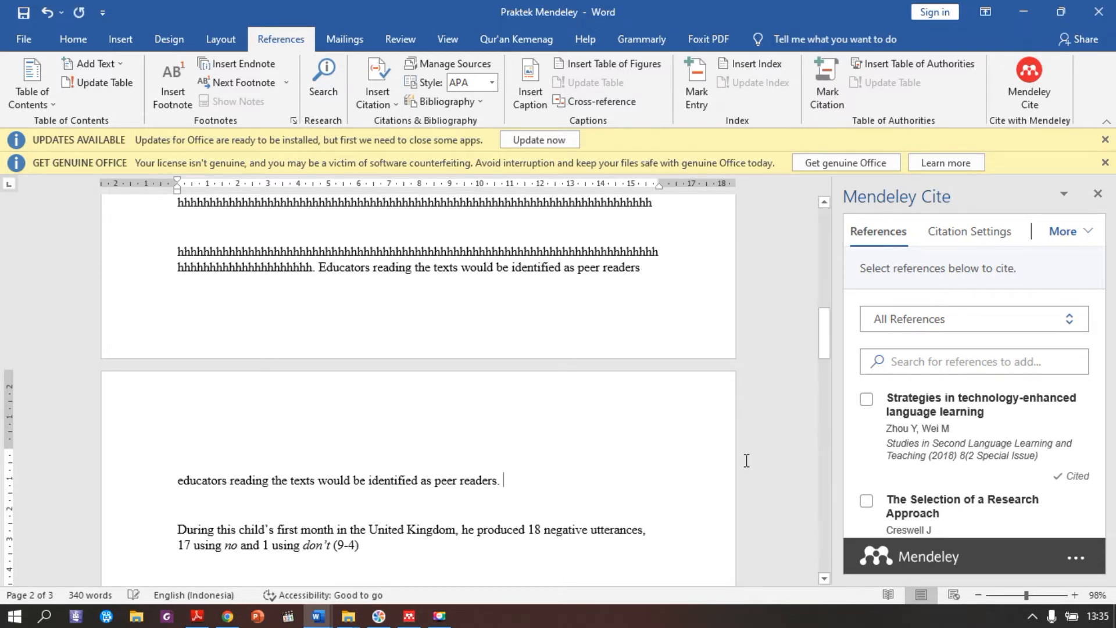
click(941, 364)
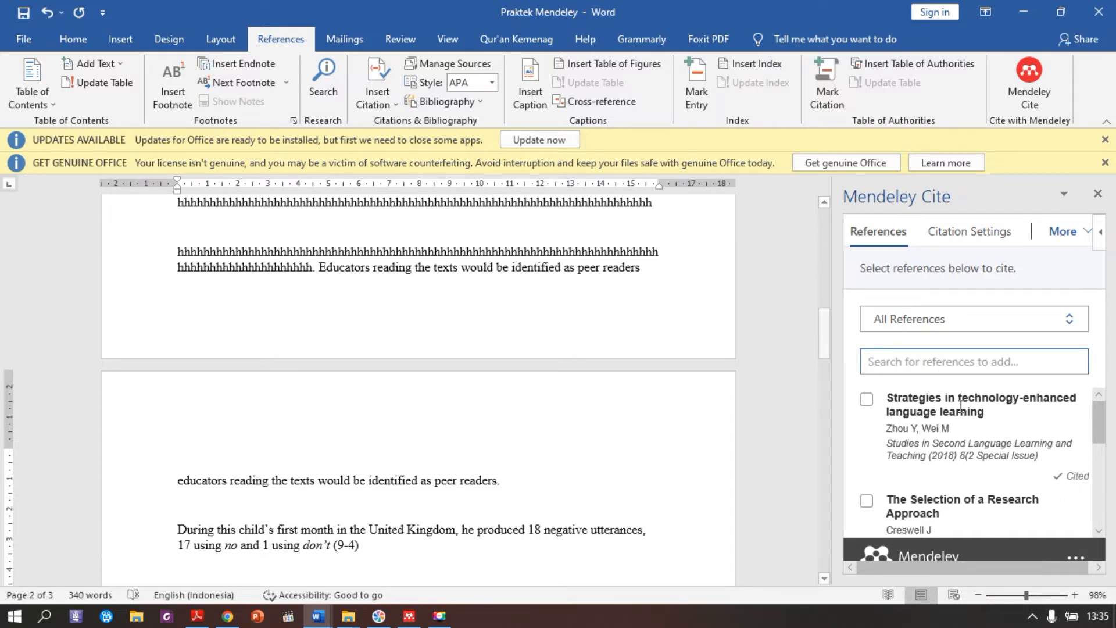
text(aisy)
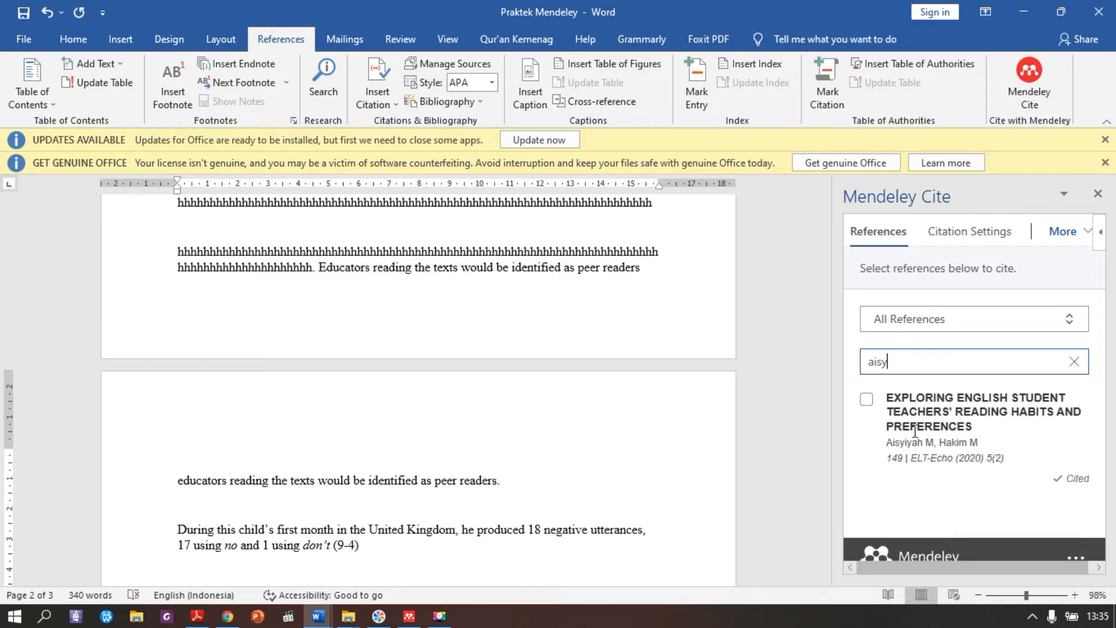
click(866, 399)
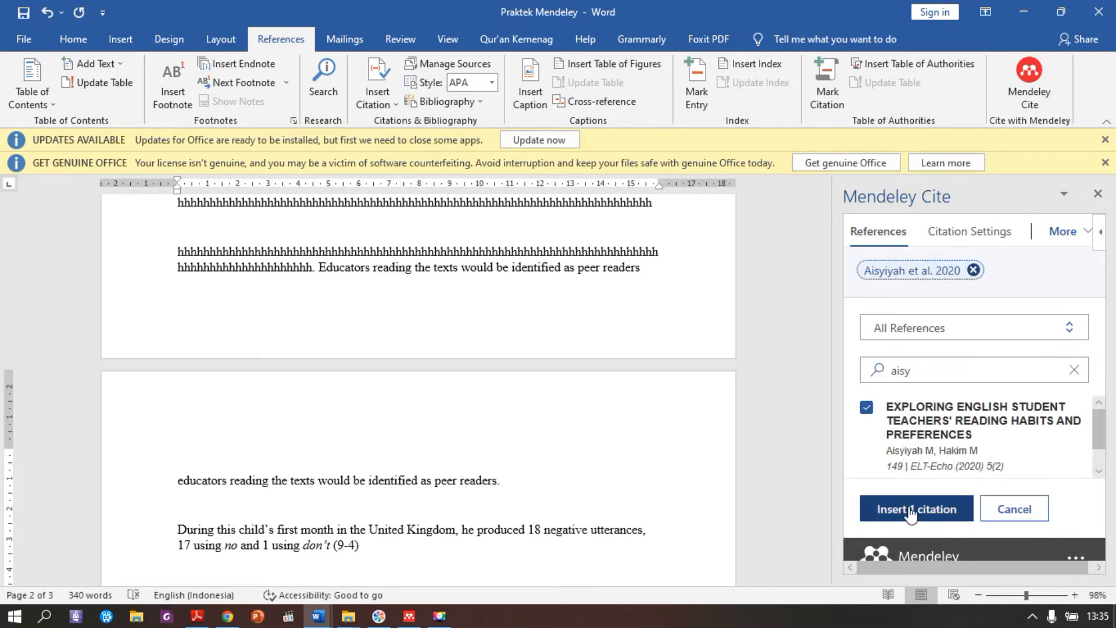
click(911, 509)
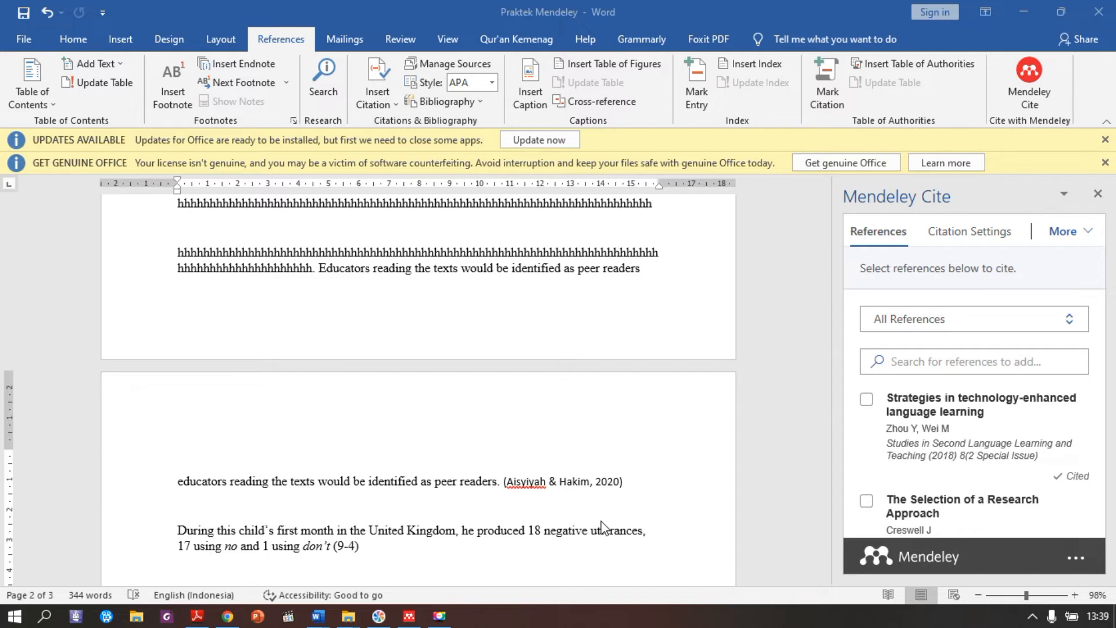
- Duplicate the paraphrased passage, including its filler text, below the cited sentence and remove the empty line inside the copy
double_click(180, 262)
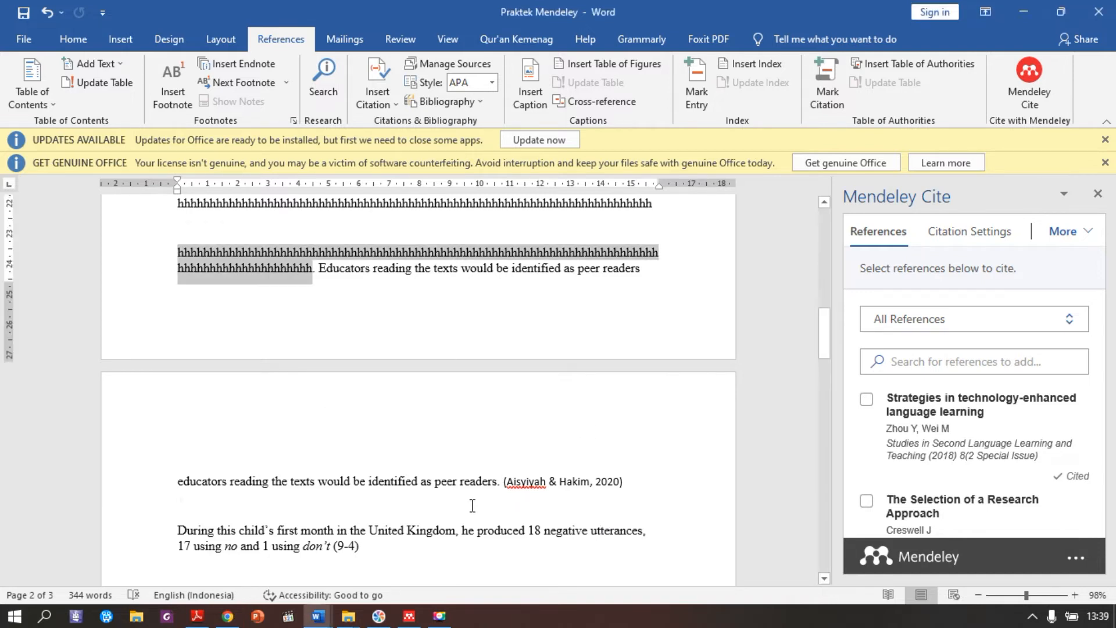
drag(497, 484, 189, 279)
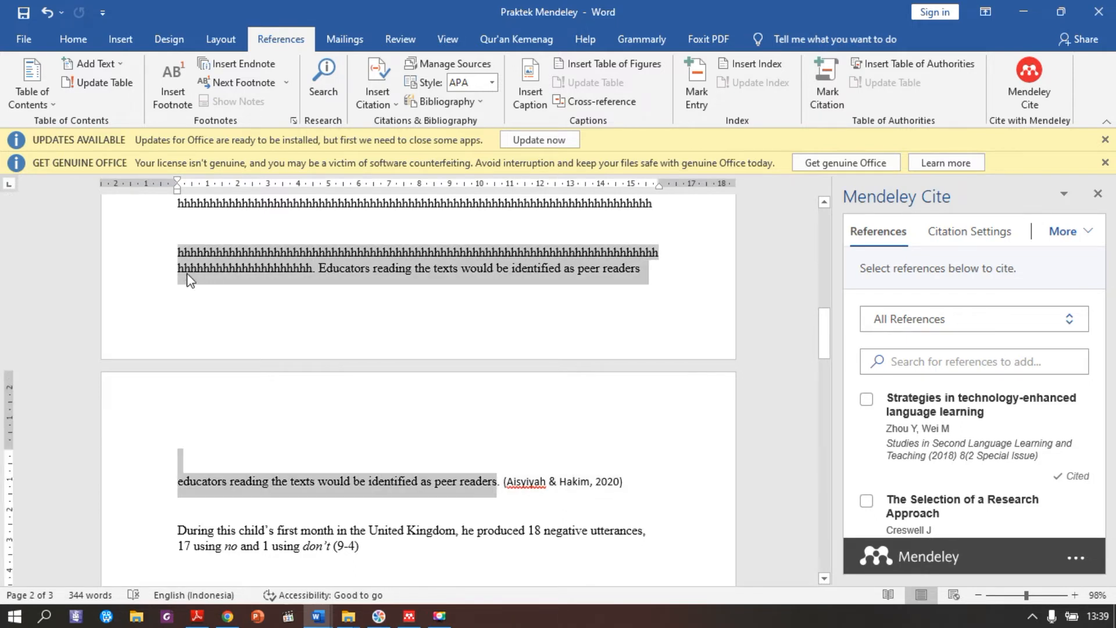
click(198, 517)
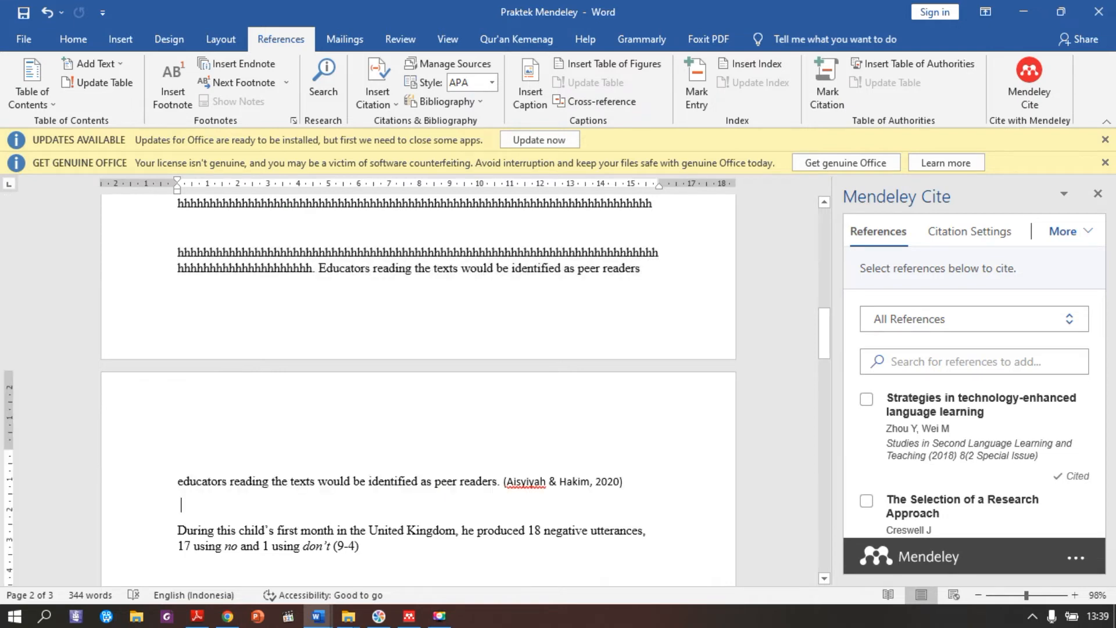
key(Return)
key(ctrl+v)
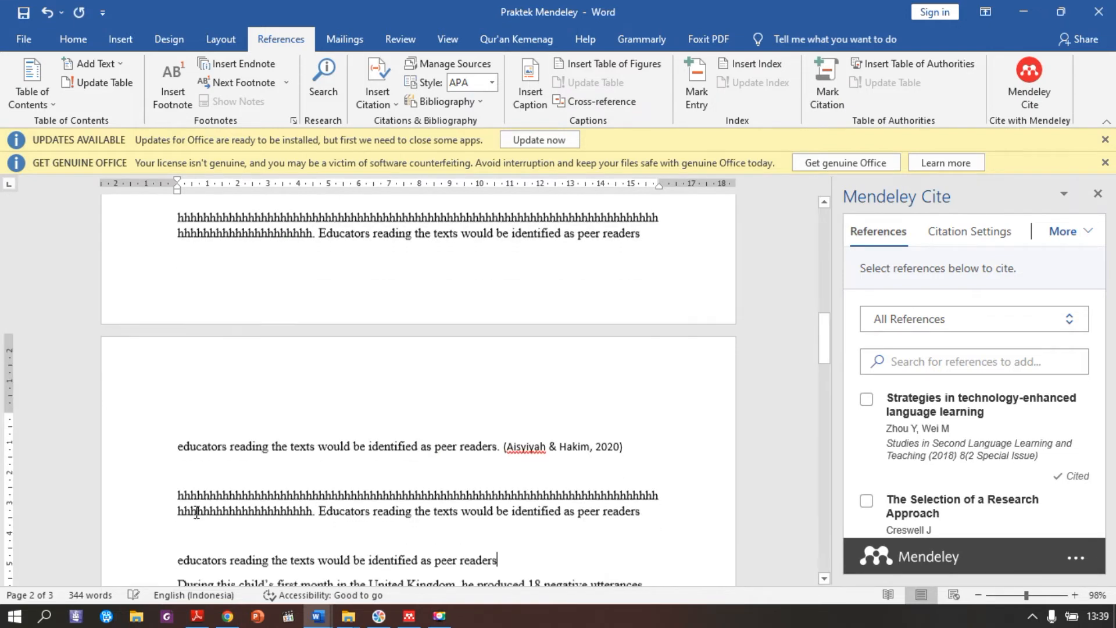
click(647, 512)
key(Delete)
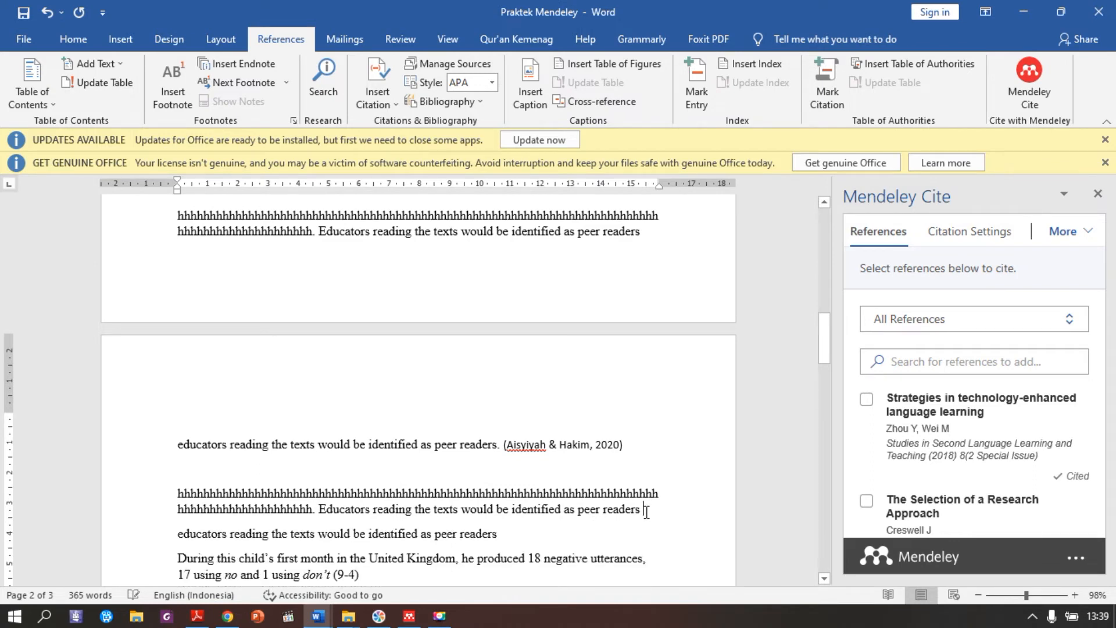
- Join the broken line in the copied paraphrase and open its sentence with "According to" before a lowercase "educators"
key(Delete)
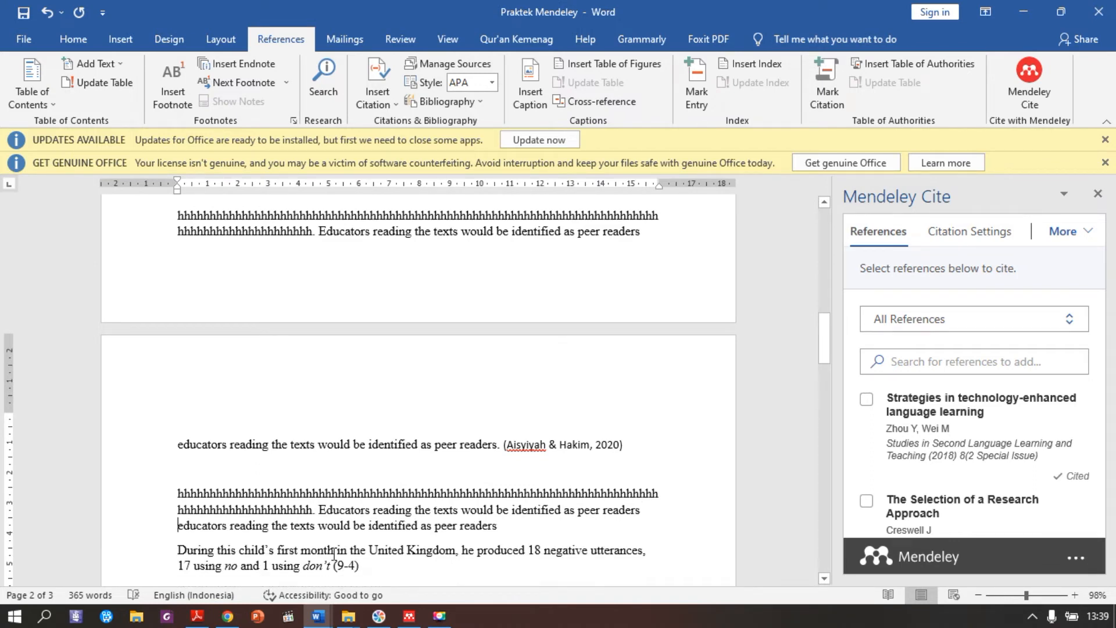
click(319, 510)
text(According)
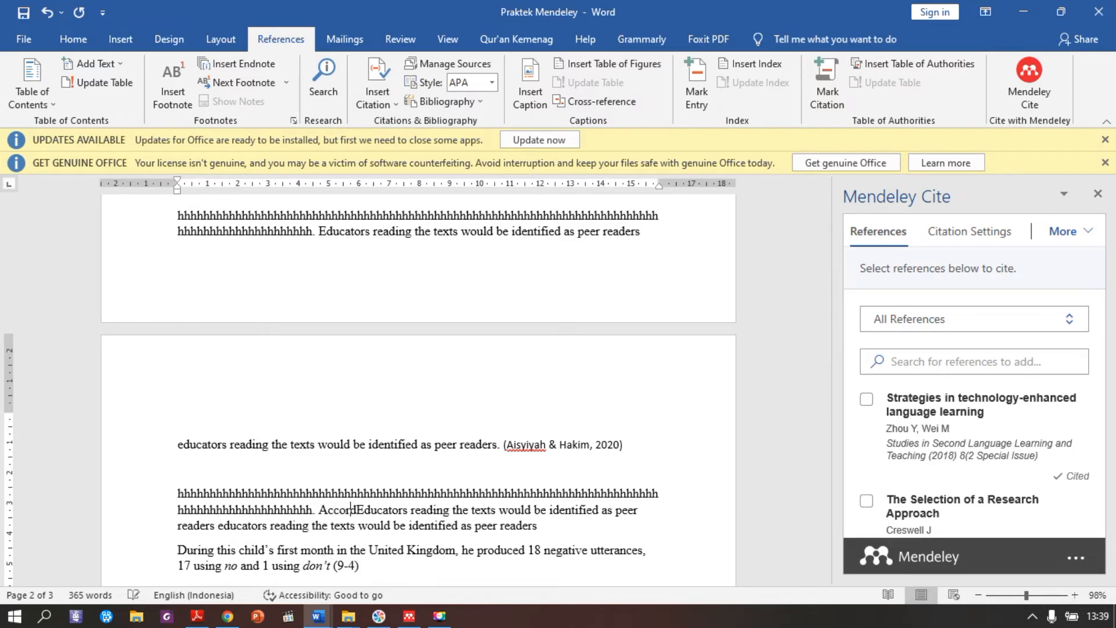
text( to)
key(Delete)
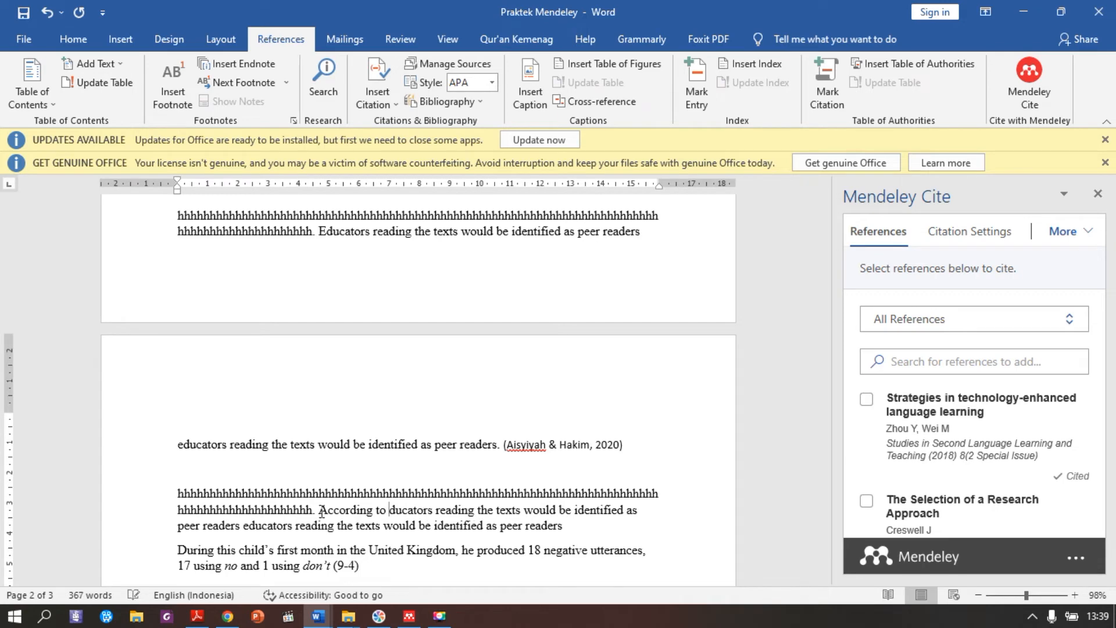
text(e)
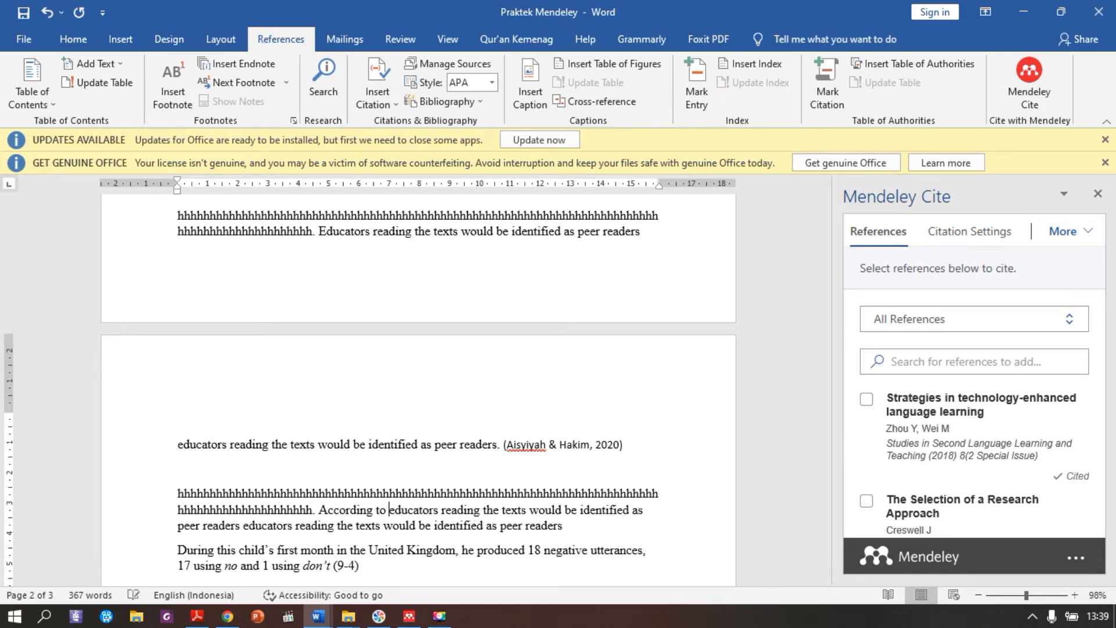
- Insert a citation of "Exploring English Student Teachers' Reading Habits and Preferences" after "According to" in the copied paraphrase
click(902, 356)
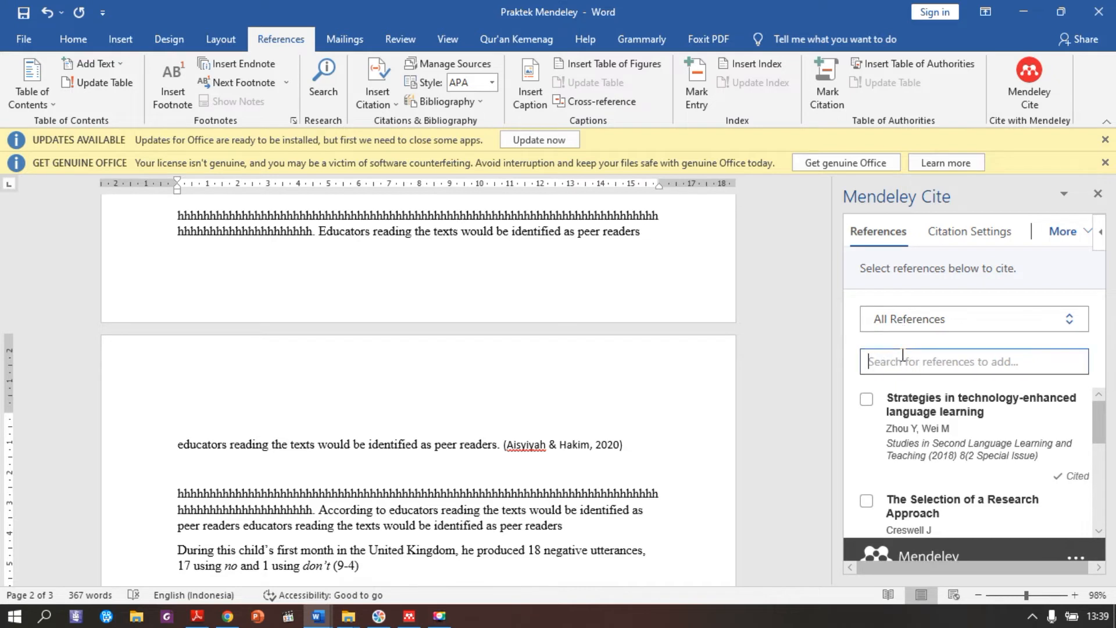
text(aisy)
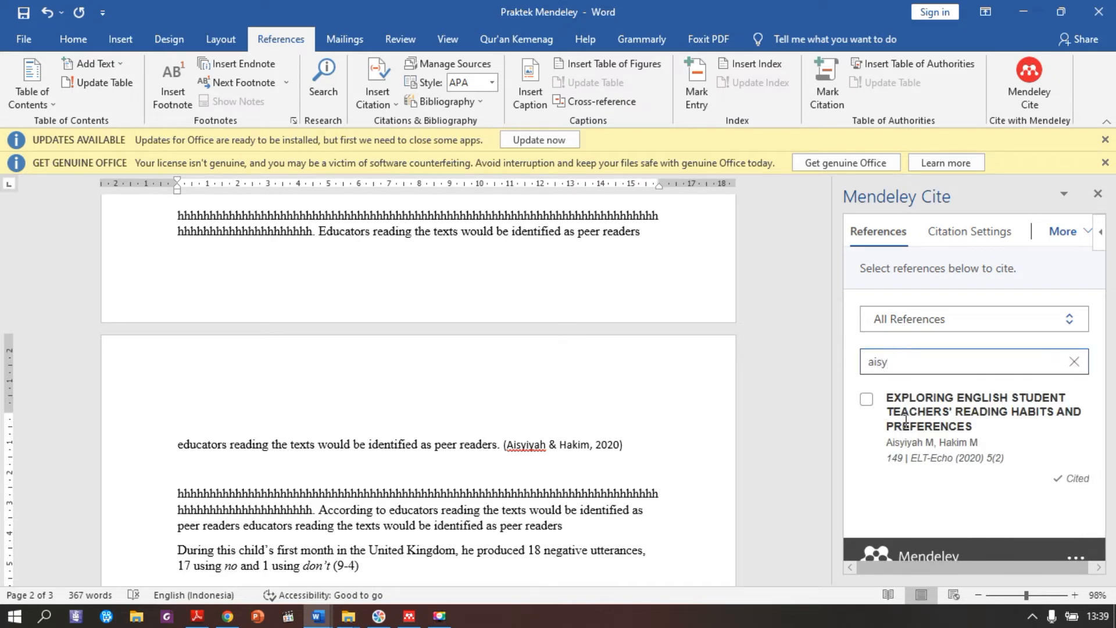
click(866, 399)
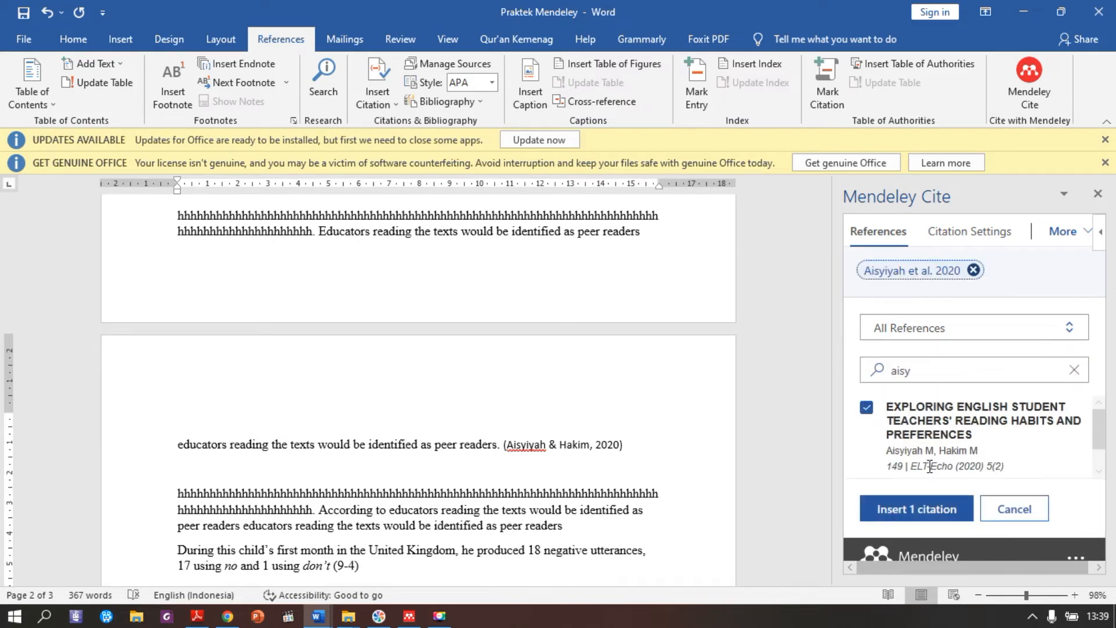
click(929, 514)
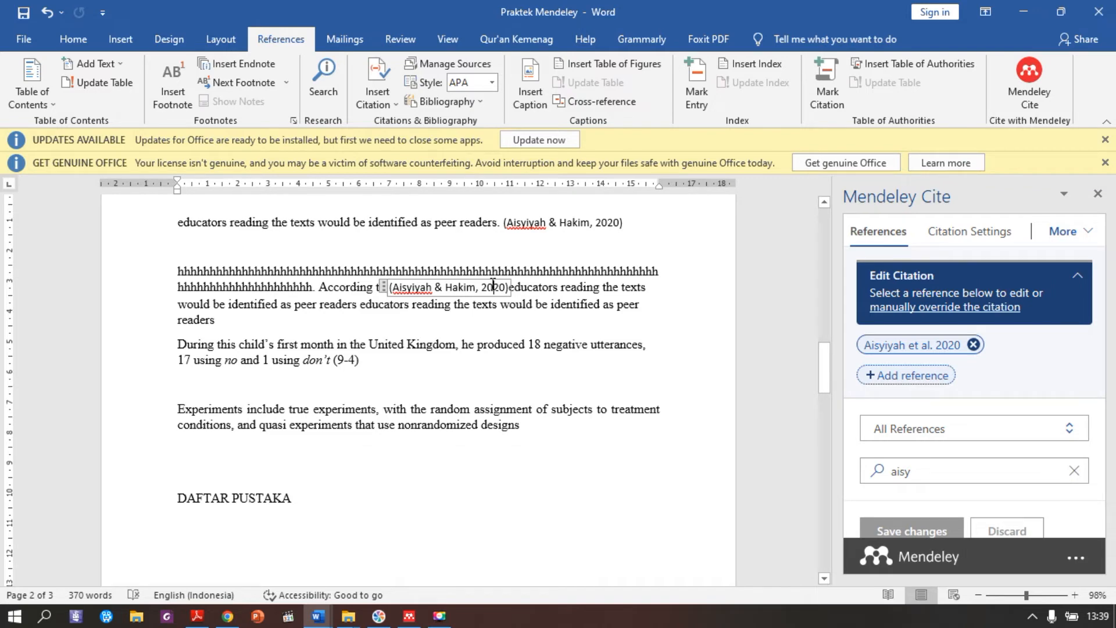
- Manually override the citation after "According to" in the copied paraphrase to narrative form, with only "(2020)" in parentheses, and save it
click(910, 308)
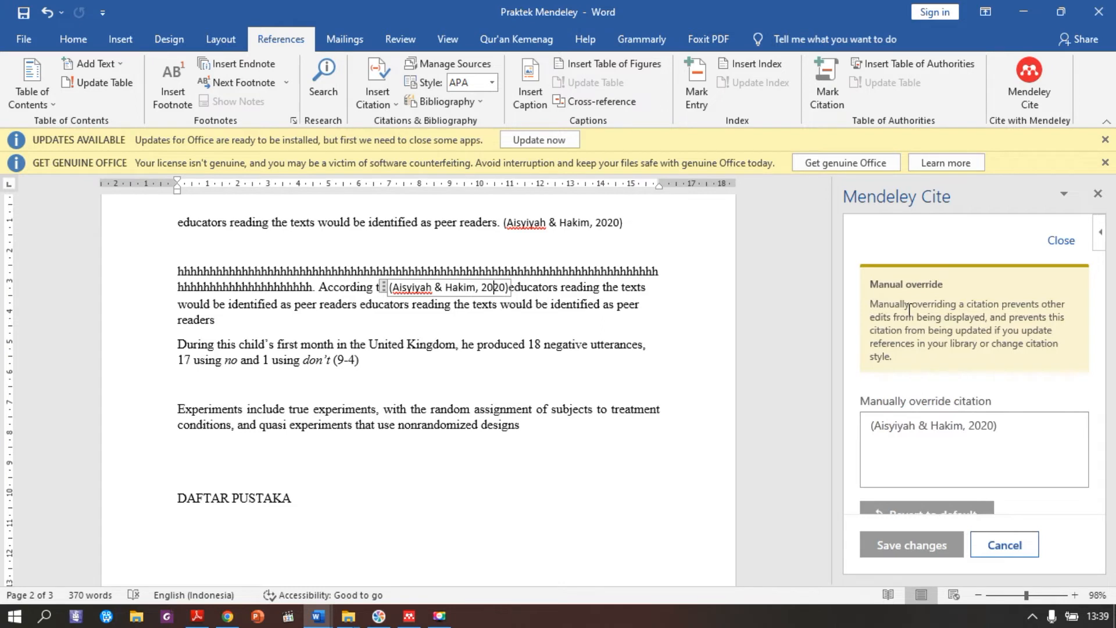
click(878, 427)
key(BackSpace)
key(Right)
key(Right)
key(Right)
key(Right)
key(Right)
key(Right)
key(Right)
key(Right)
key(Right)
key(Right)
key(Right)
key(Right)
key(Right)
key(Right)
key(Right)
key(Right)
key(Right)
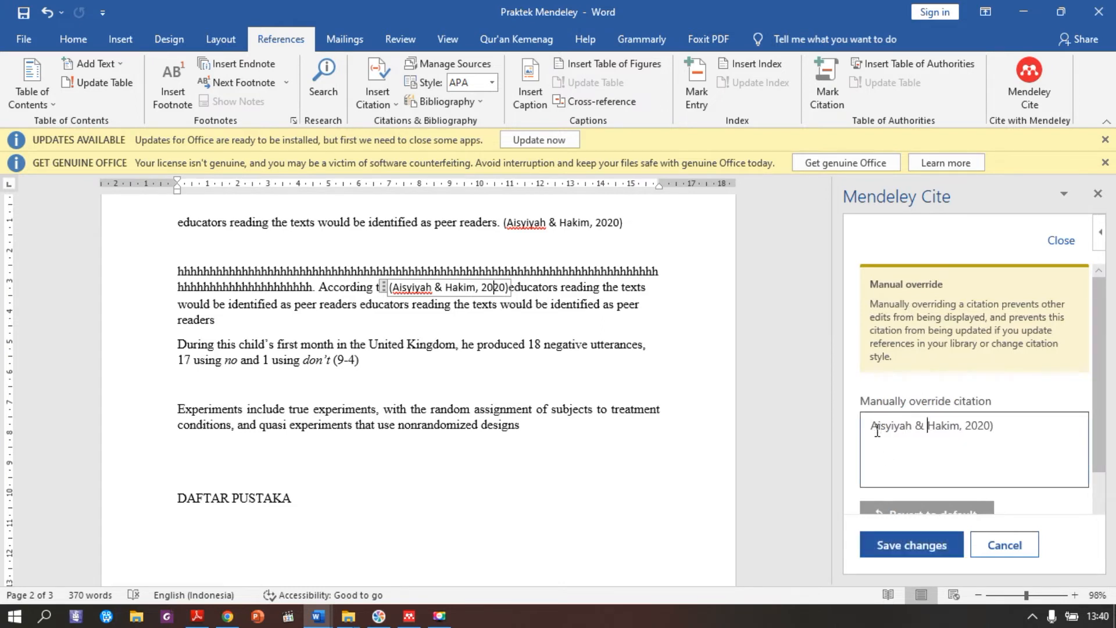
key(Right)
key(BackSpace)
key(BackSpace)
text(()
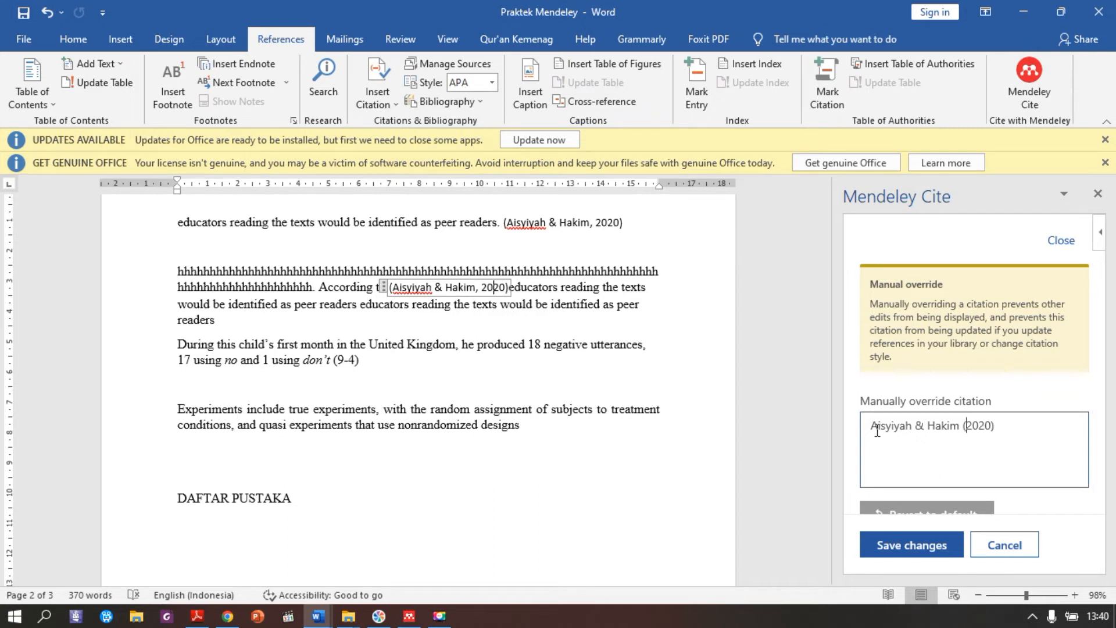
click(935, 543)
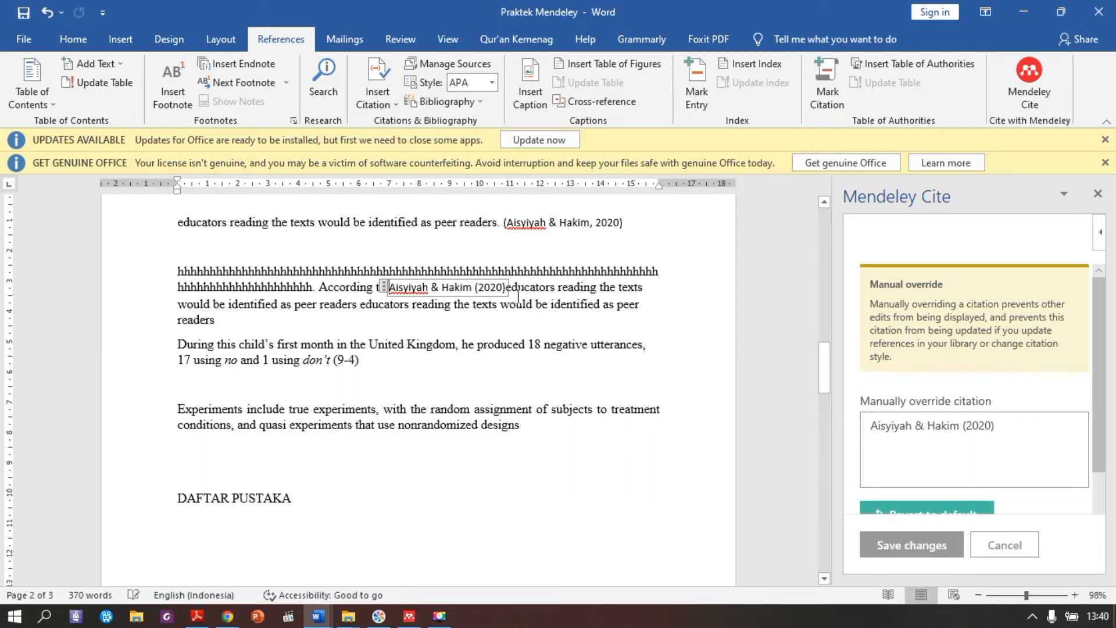
- Try to add a comma between the narrative citation and "educators" in the copied paraphrase
click(507, 287)
click(507, 288)
text(,)
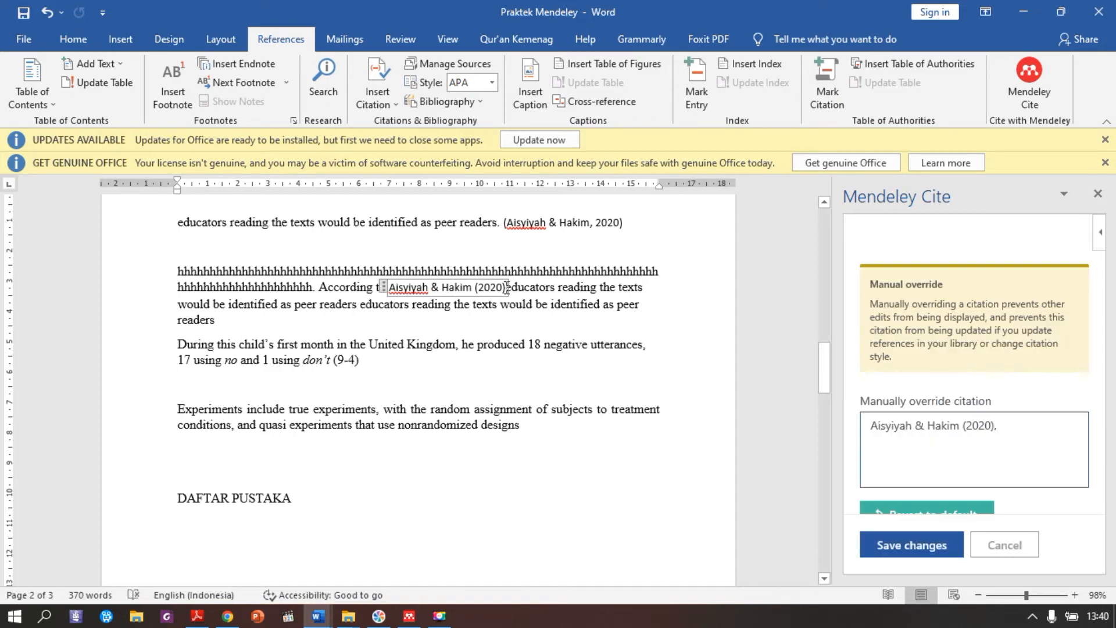
click(508, 288)
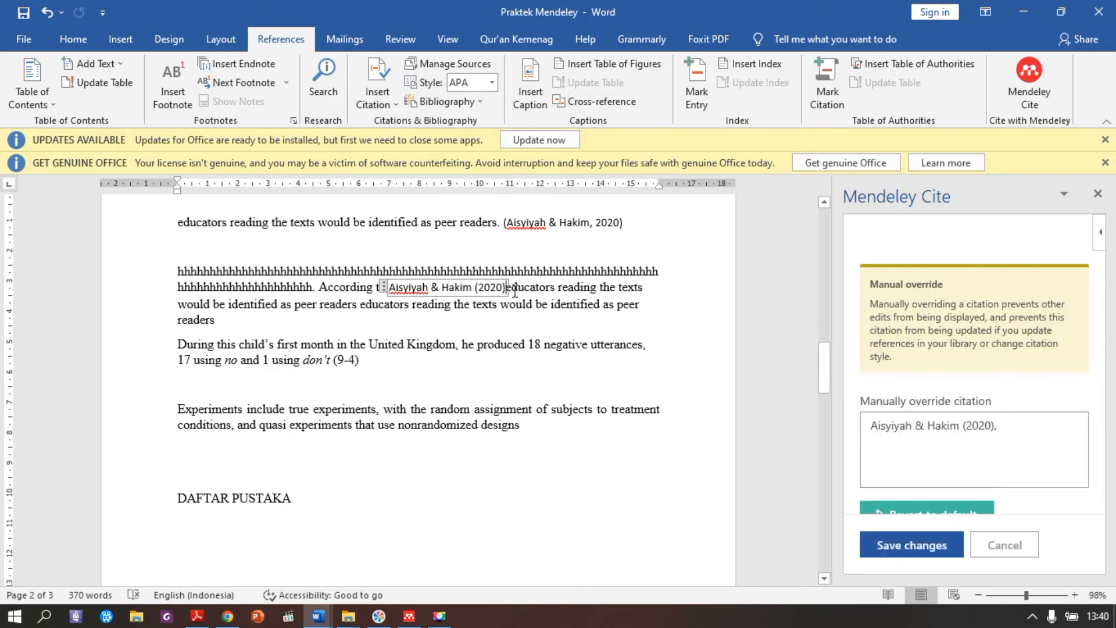
click(509, 289)
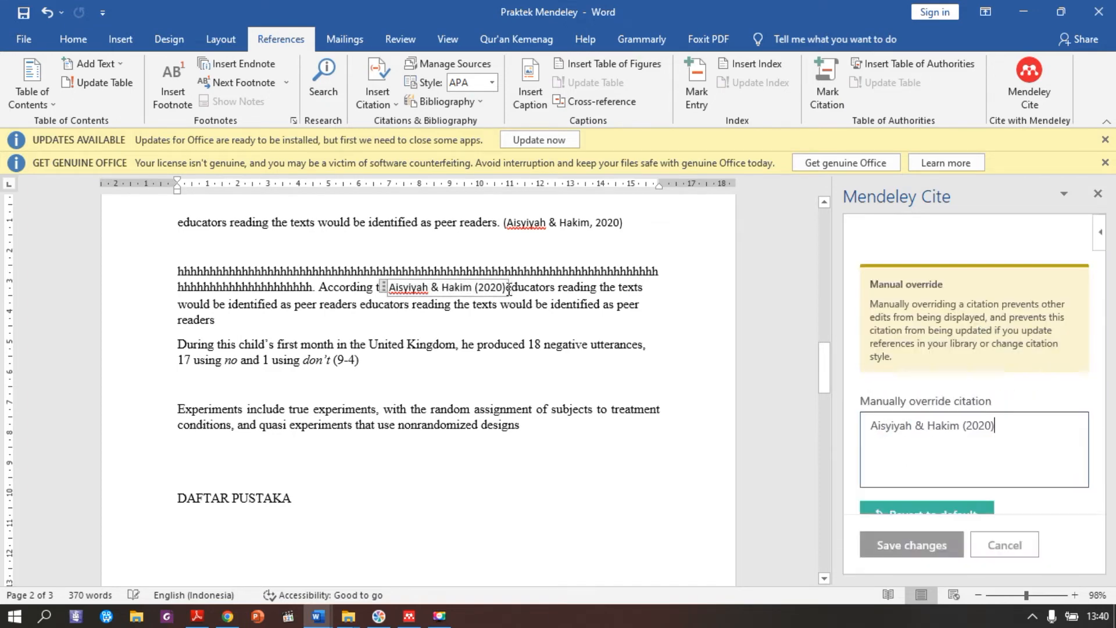
click(551, 308)
- Insert one combined citation of the English student teachers' reading habits article and "Strategies in technology-enhanced language learning" after "(9-4)"
click(543, 367)
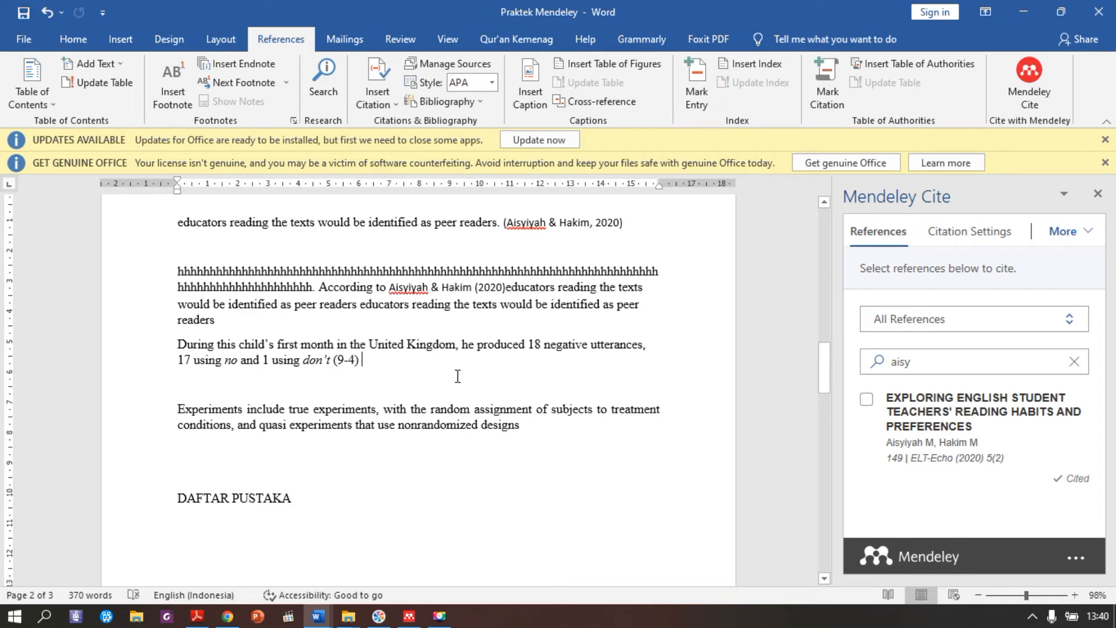
click(1076, 362)
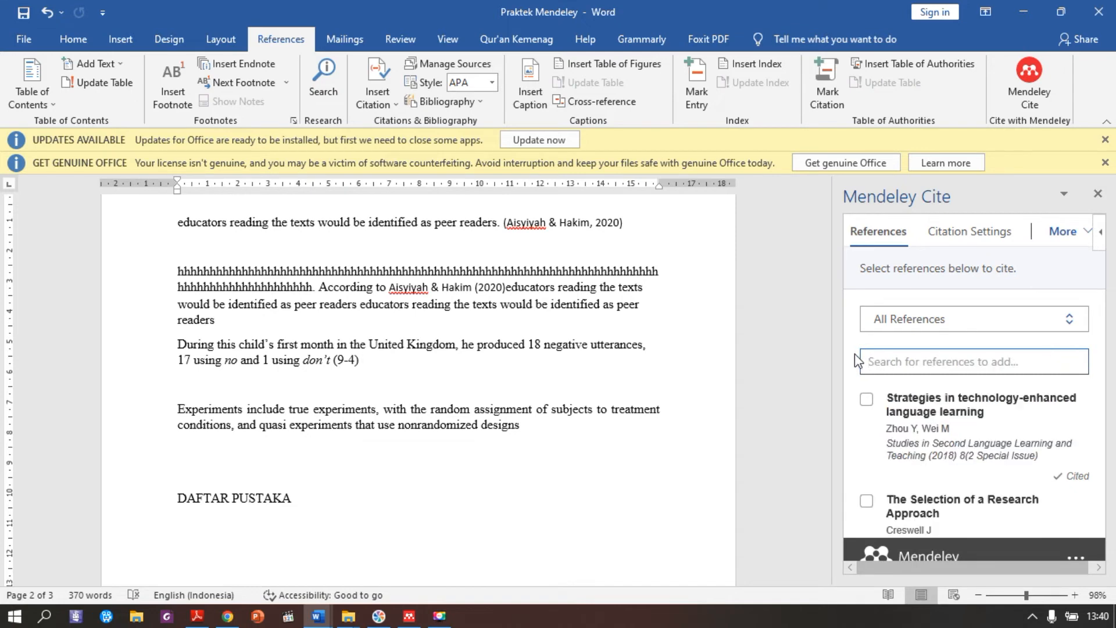
click(390, 365)
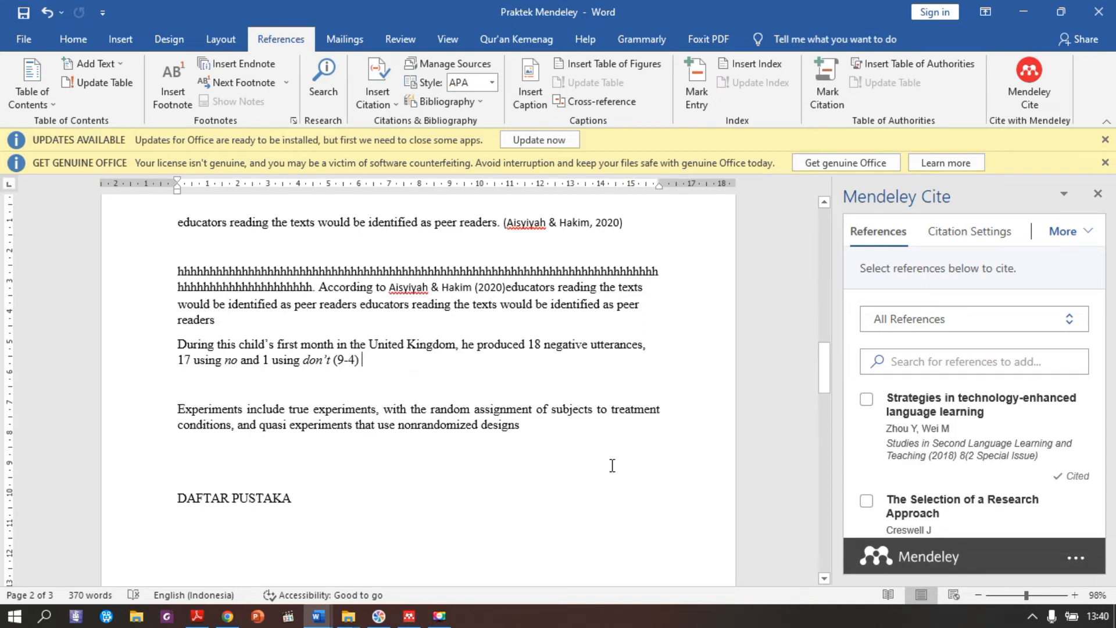
click(898, 360)
text(aisy)
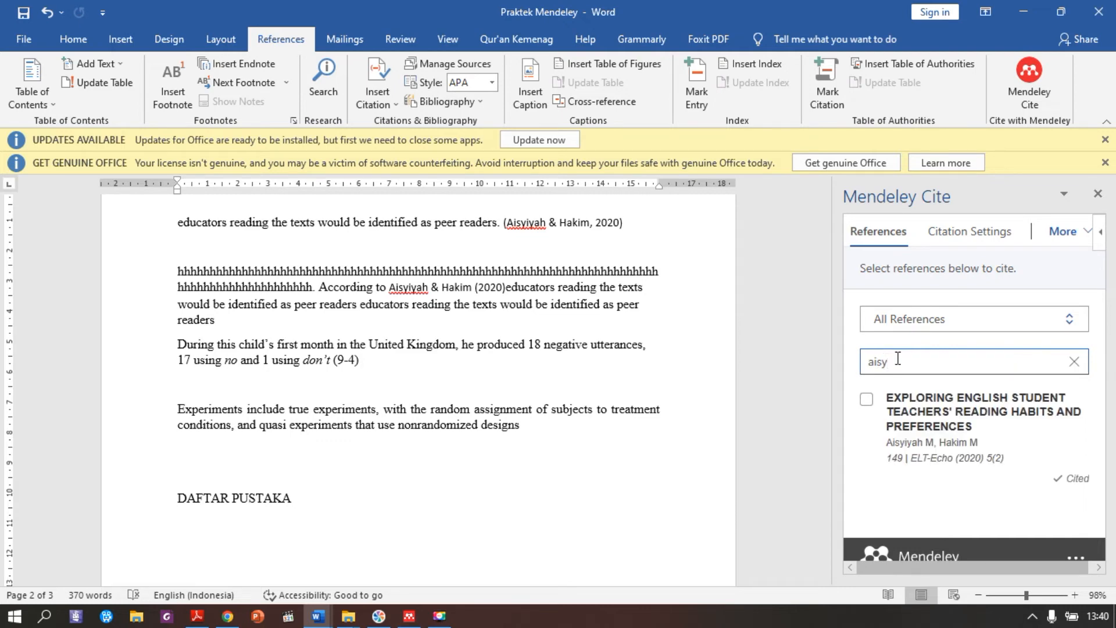
click(867, 399)
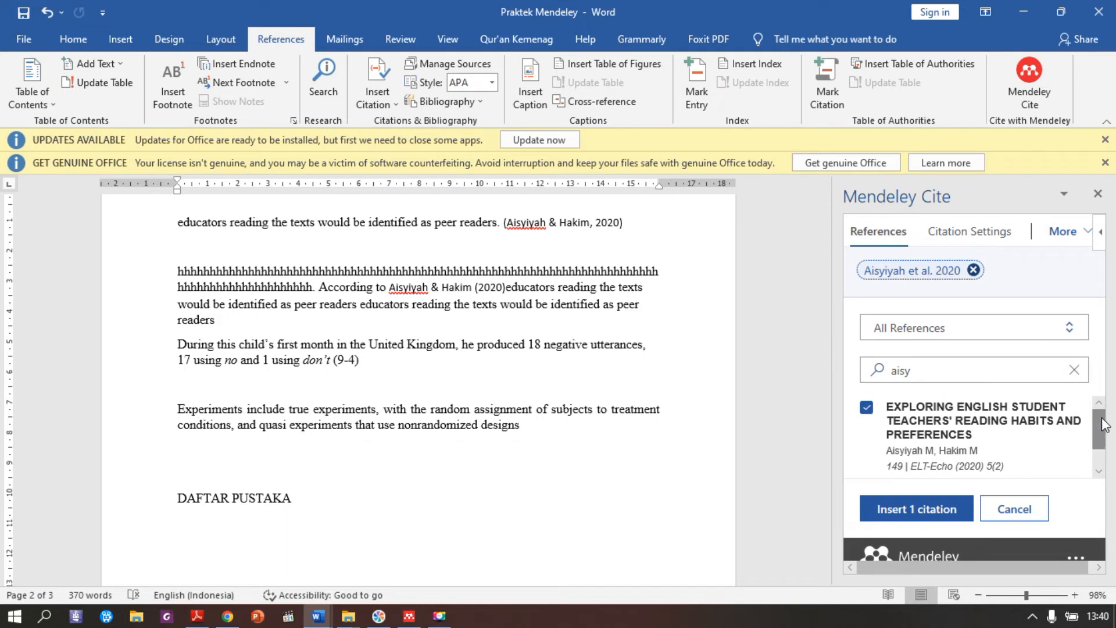
mouse_move(1104, 435)
mouse_down()
mouse_move(1105, 450)
mouse_move(1103, 412)
mouse_up()
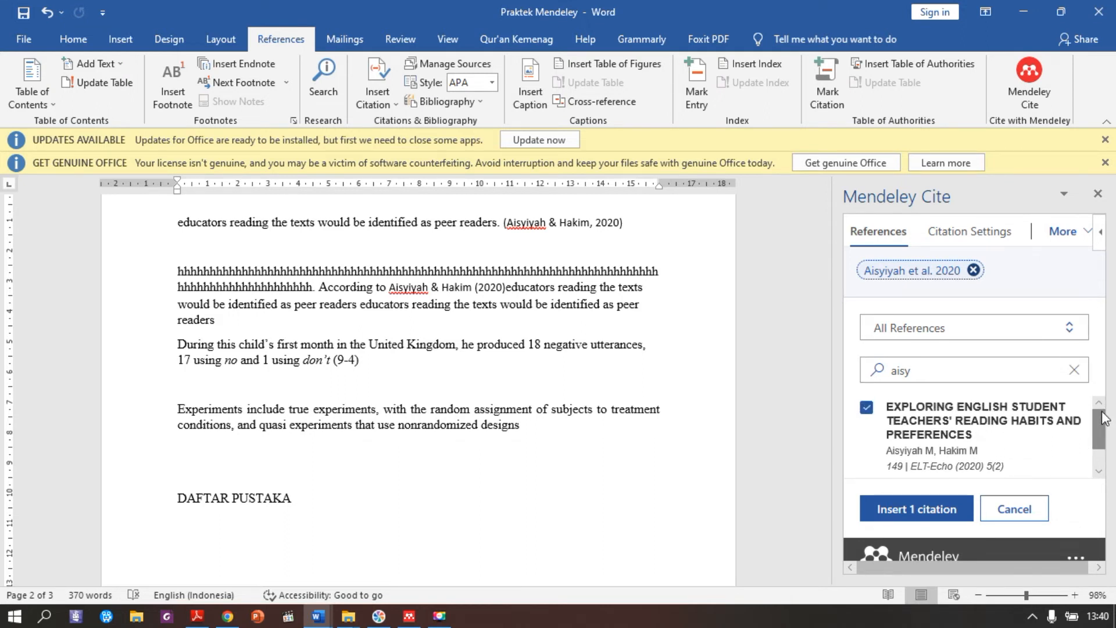
click(1074, 370)
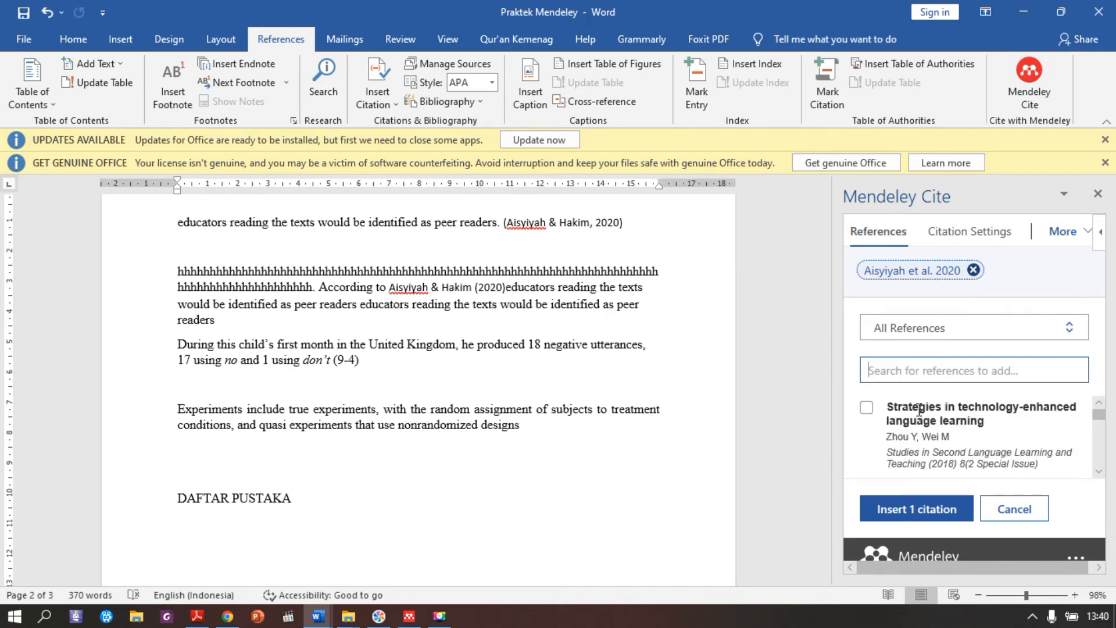
click(867, 409)
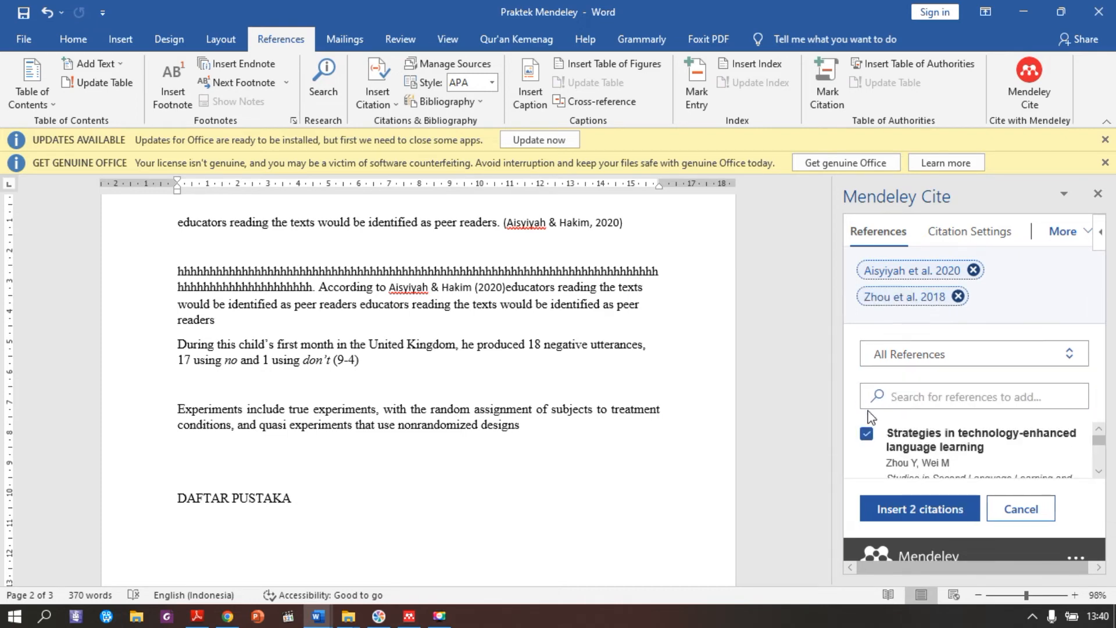
click(905, 511)
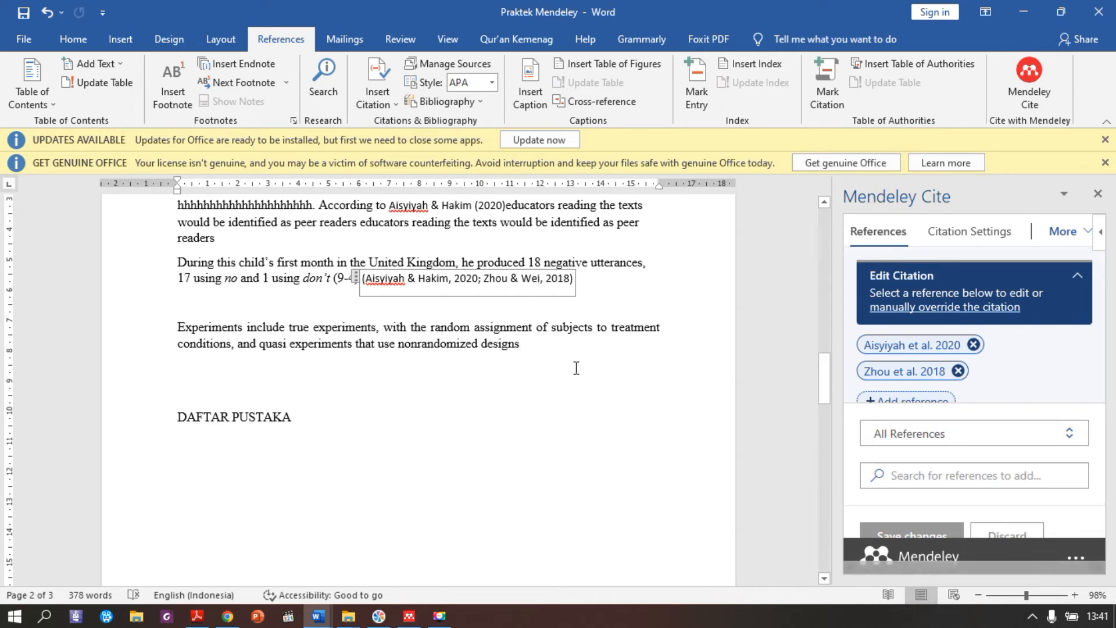
- Insert a citation of "The Selection of a Research Approach" after "nonrandomized designs" in the experiments paragraph
click(554, 345)
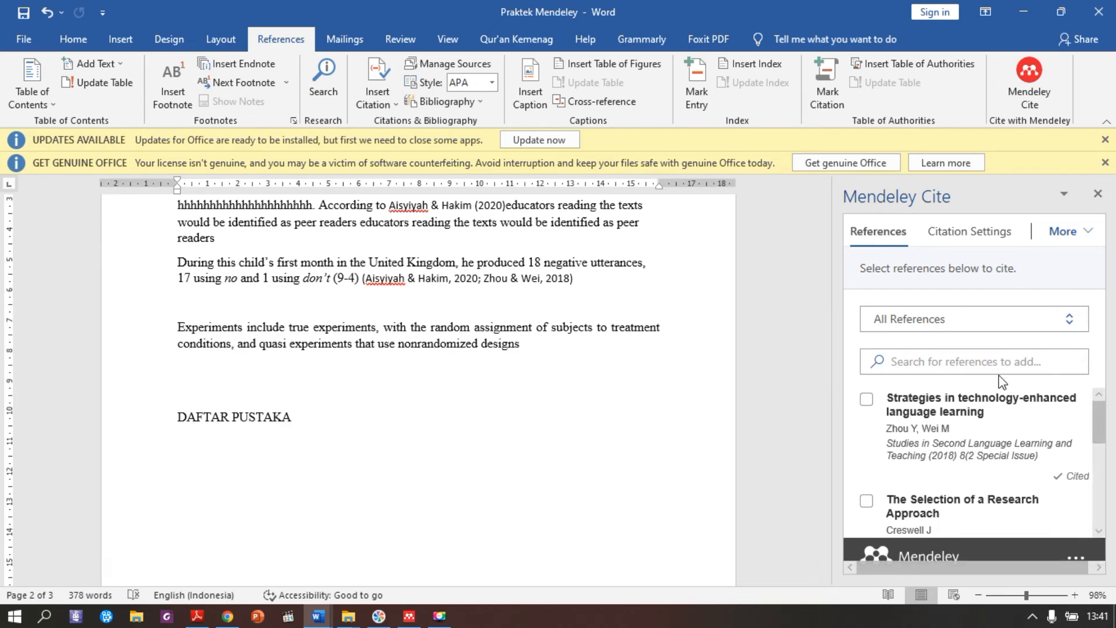
click(993, 361)
text(cr)
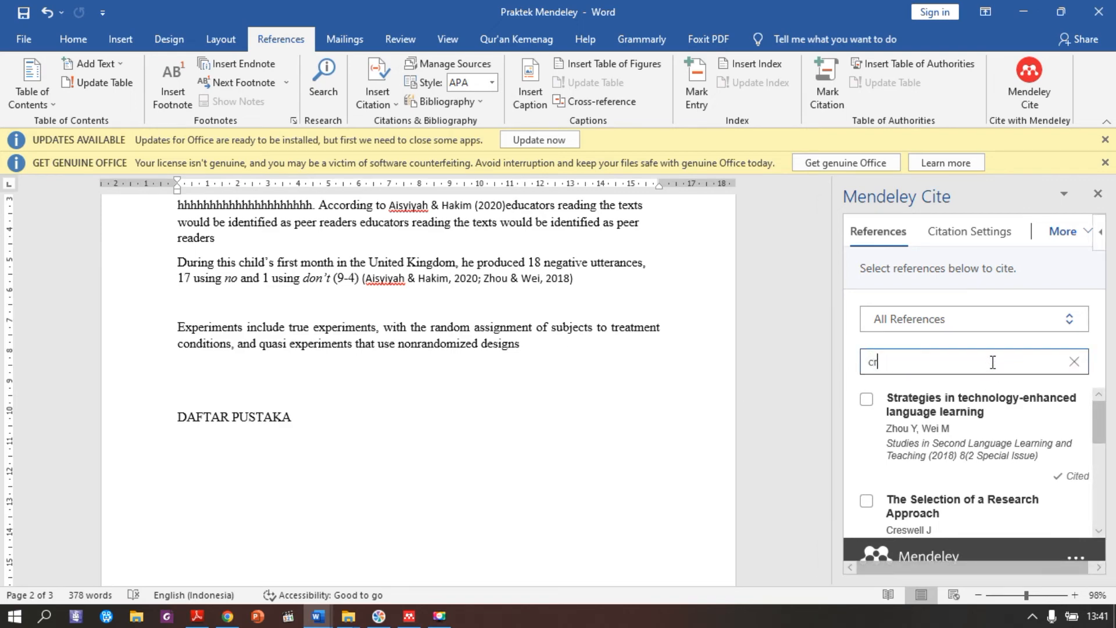
text(e)
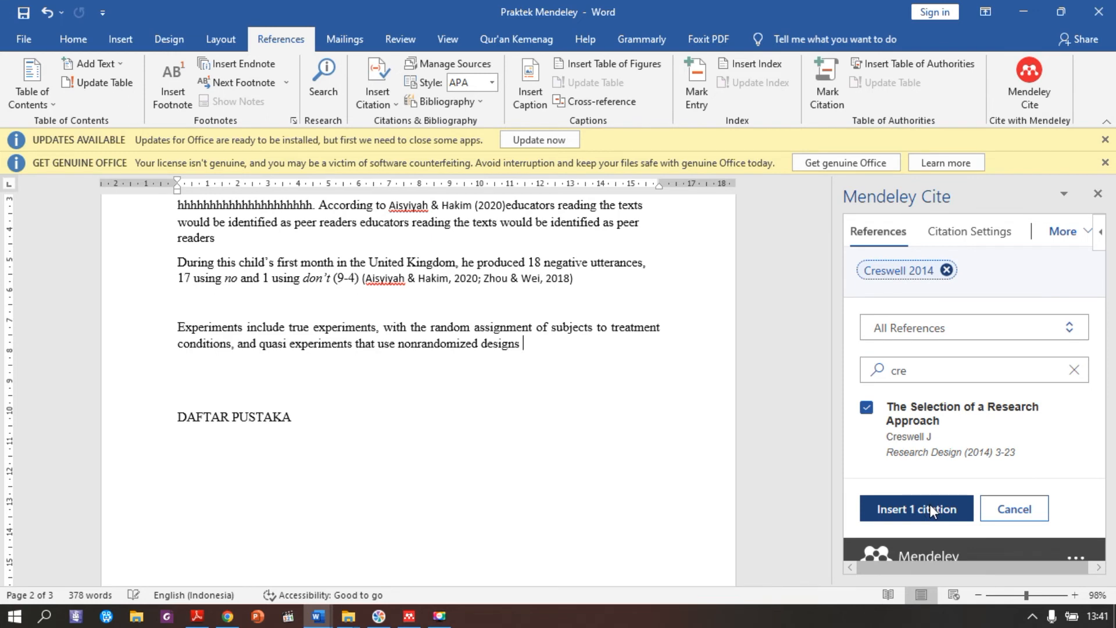
click(929, 510)
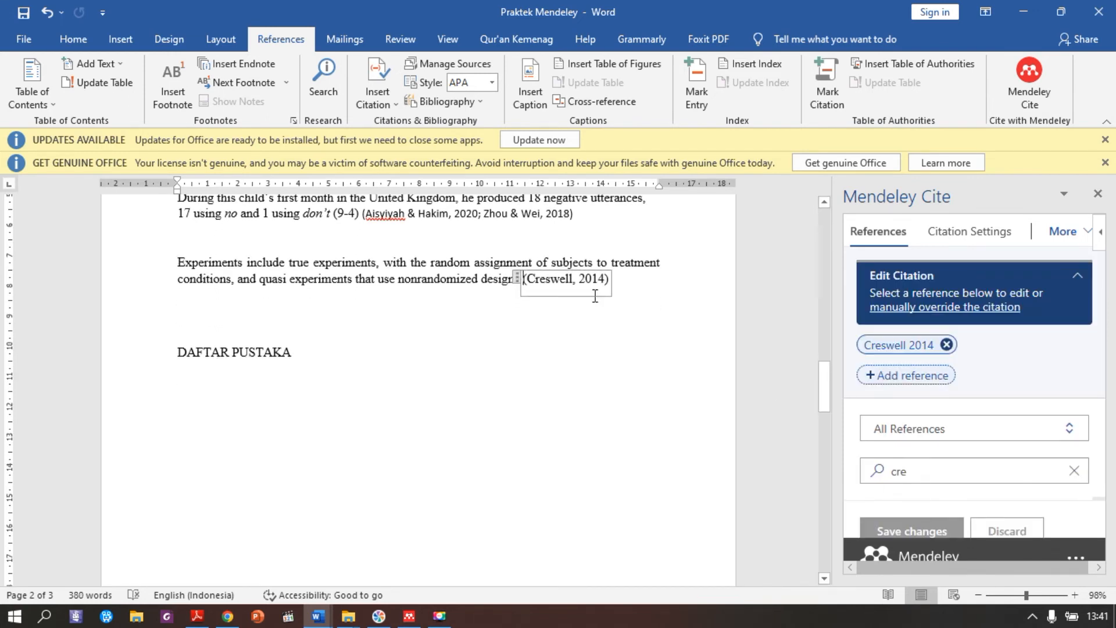
- Manually override the experiments paragraph's citation to secondary-source form, adding the original author's surname and "as cited in" before the cited author, and save it
click(918, 308)
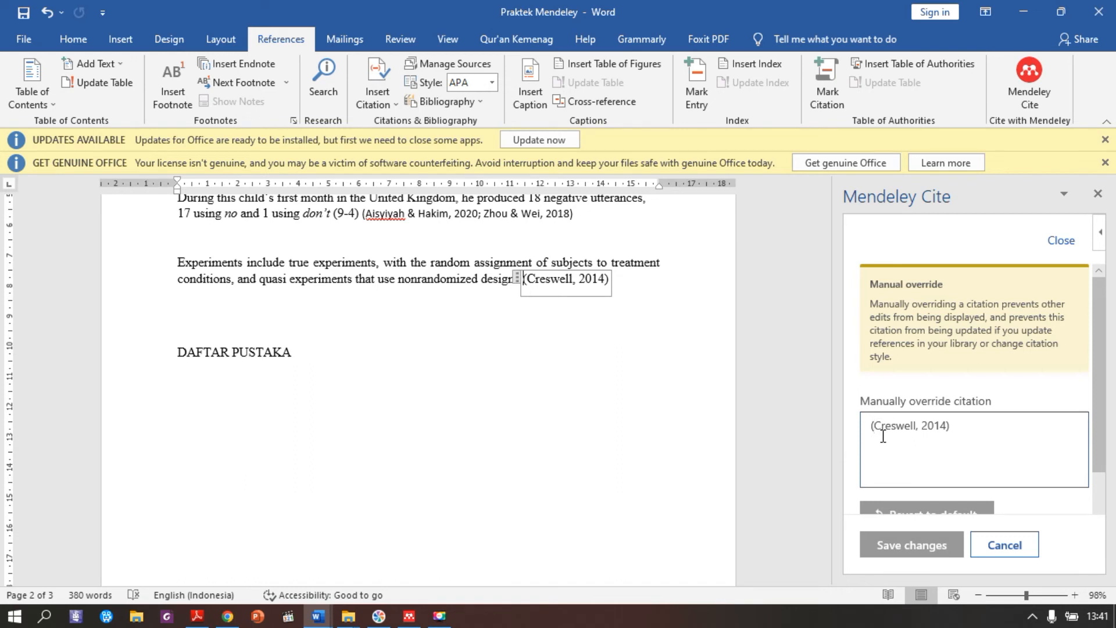
text(Keppel)
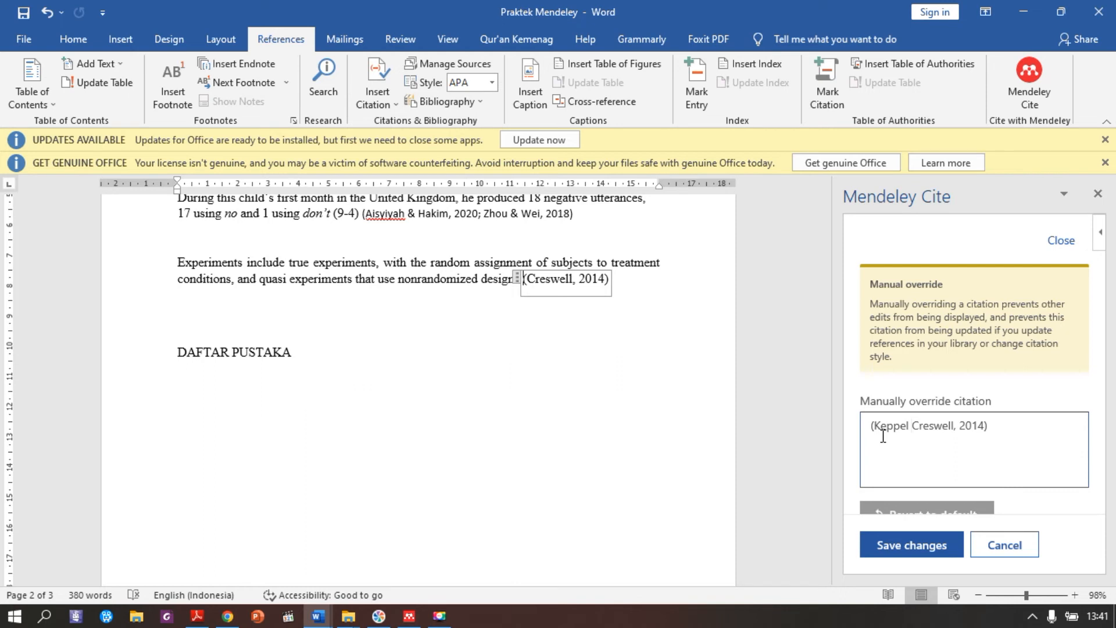
text( as cited )
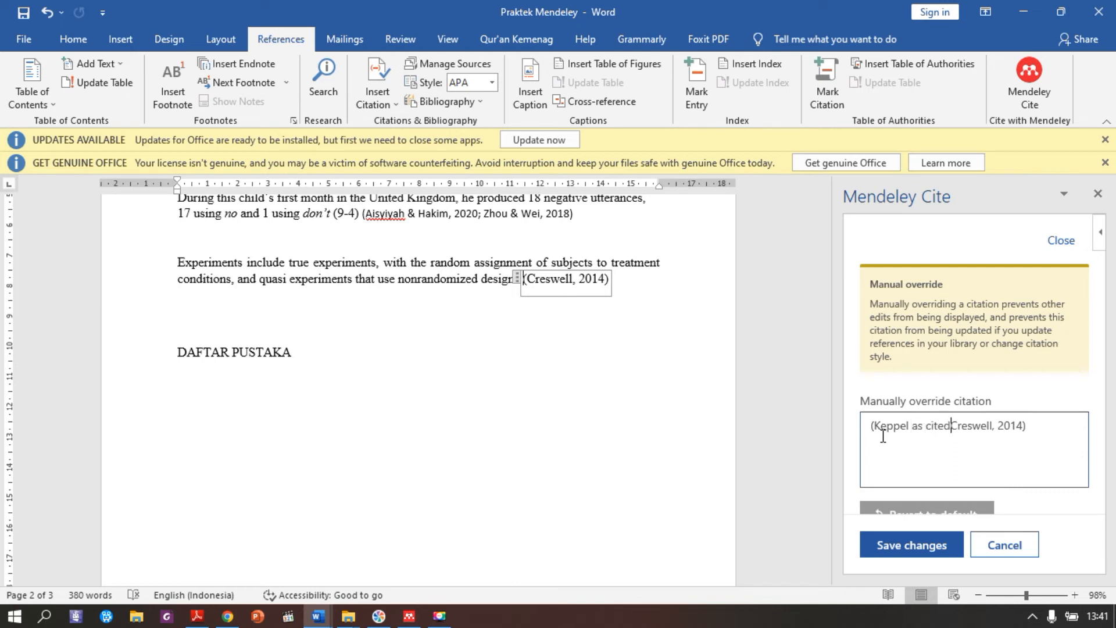
text(in)
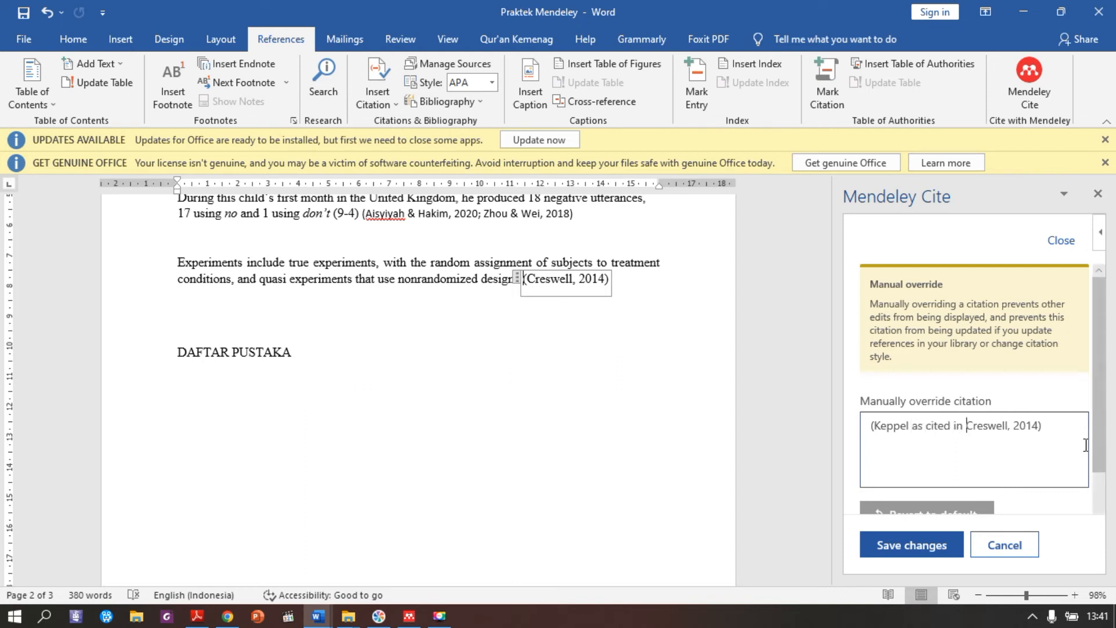
click(895, 546)
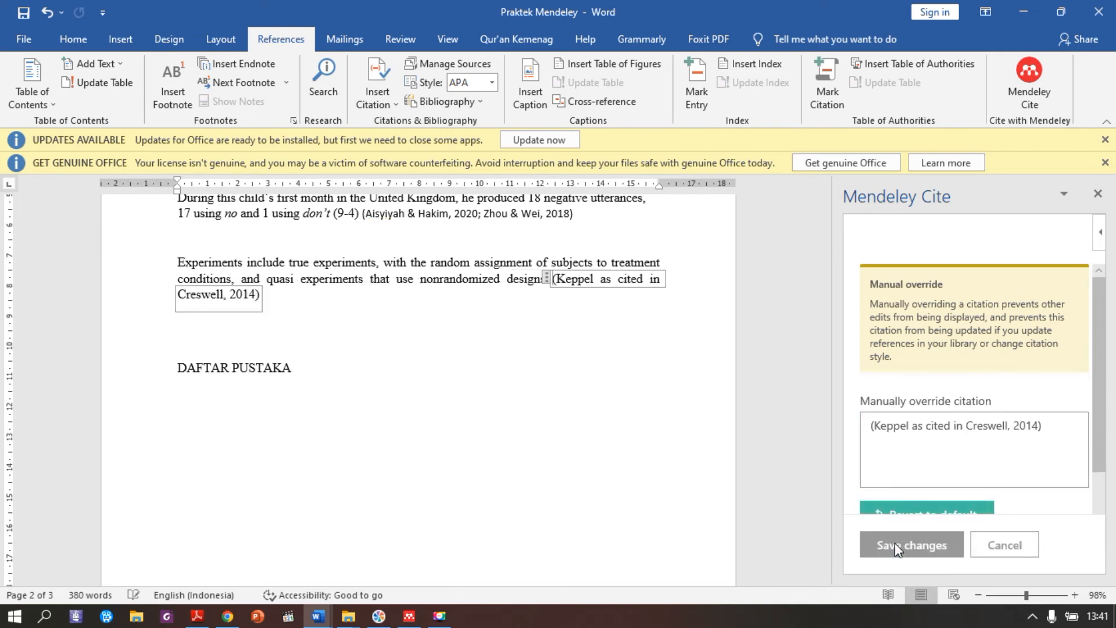
- Clear the reference search and insert the Mendeley bibliography at the cursor on the line directly below the DAFTAR PUSTAKA heading
click(547, 367)
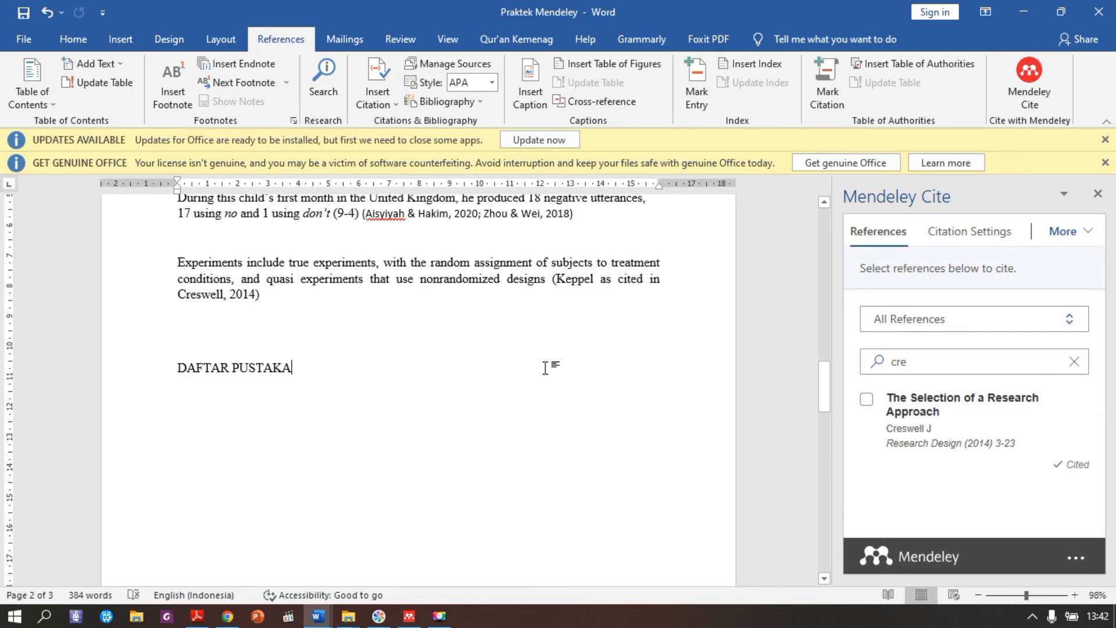
mouse_move(826, 393)
mouse_down()
mouse_move(828, 323)
mouse_move(830, 398)
mouse_up()
key(BackSpace)
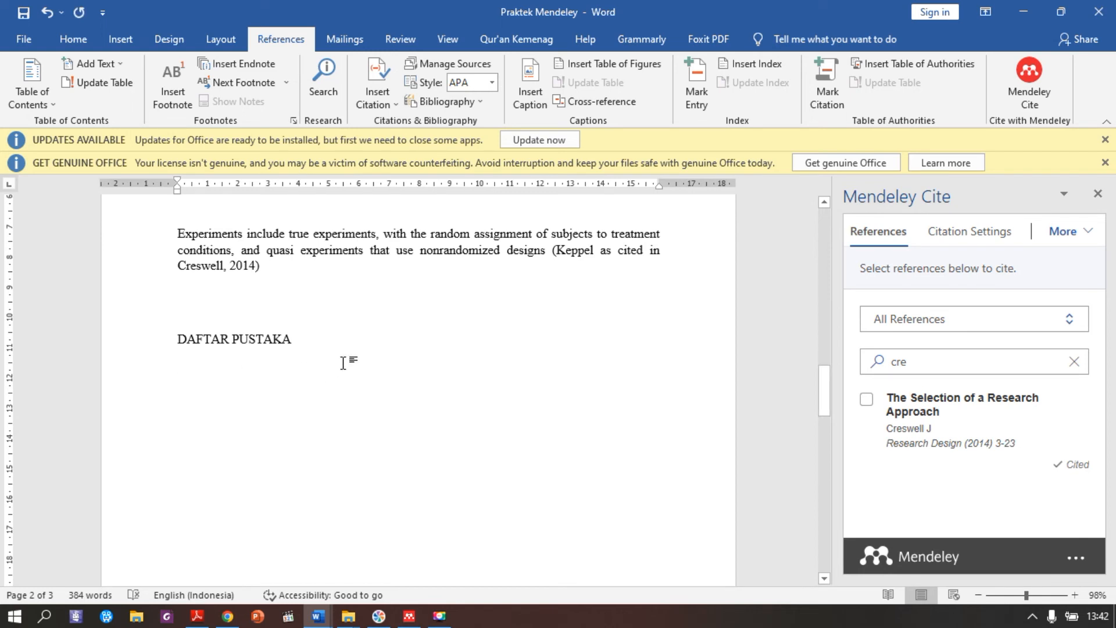
click(1075, 362)
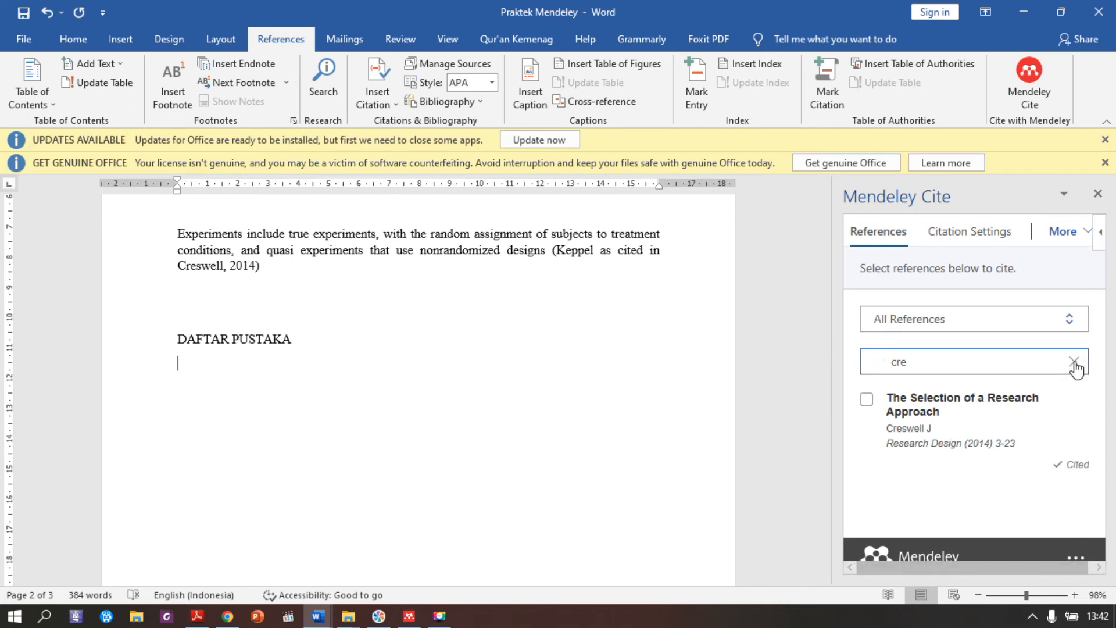
click(1075, 363)
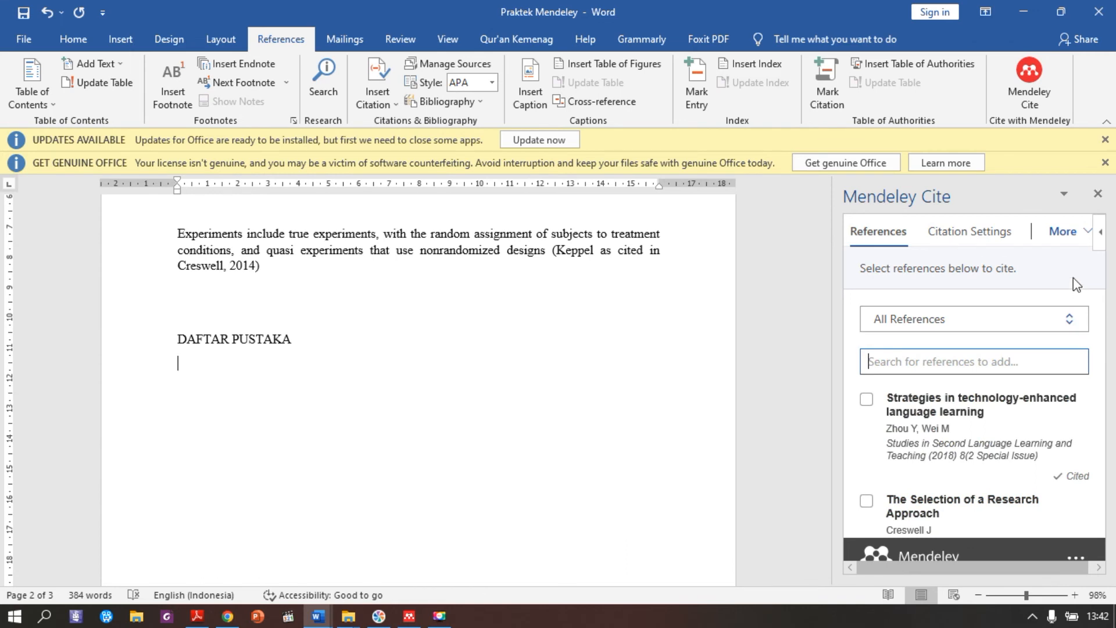
click(1086, 232)
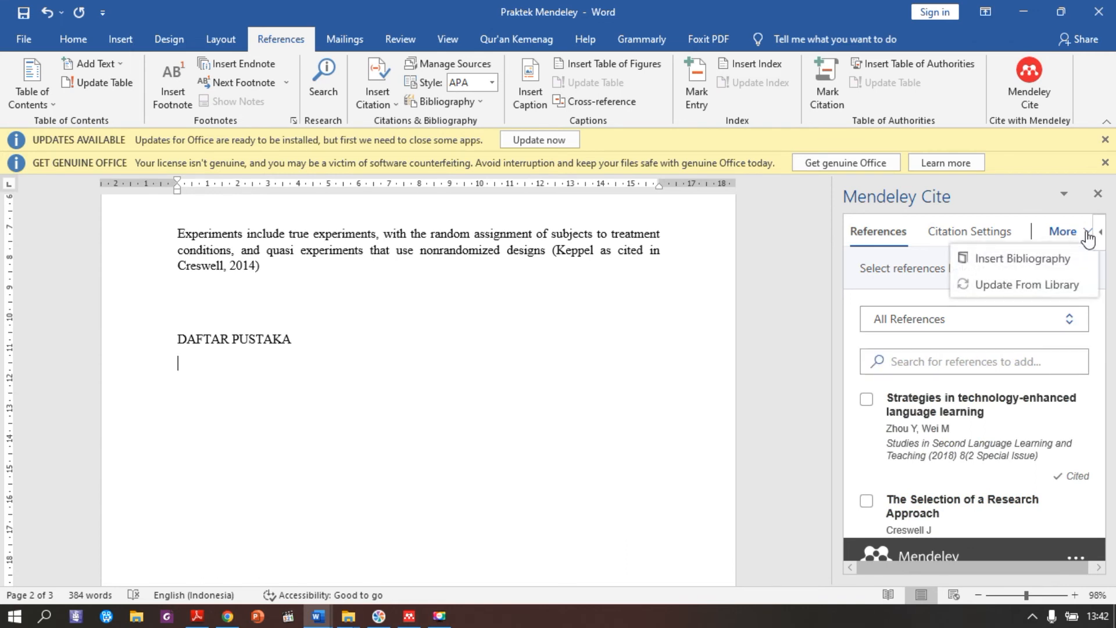
click(1050, 257)
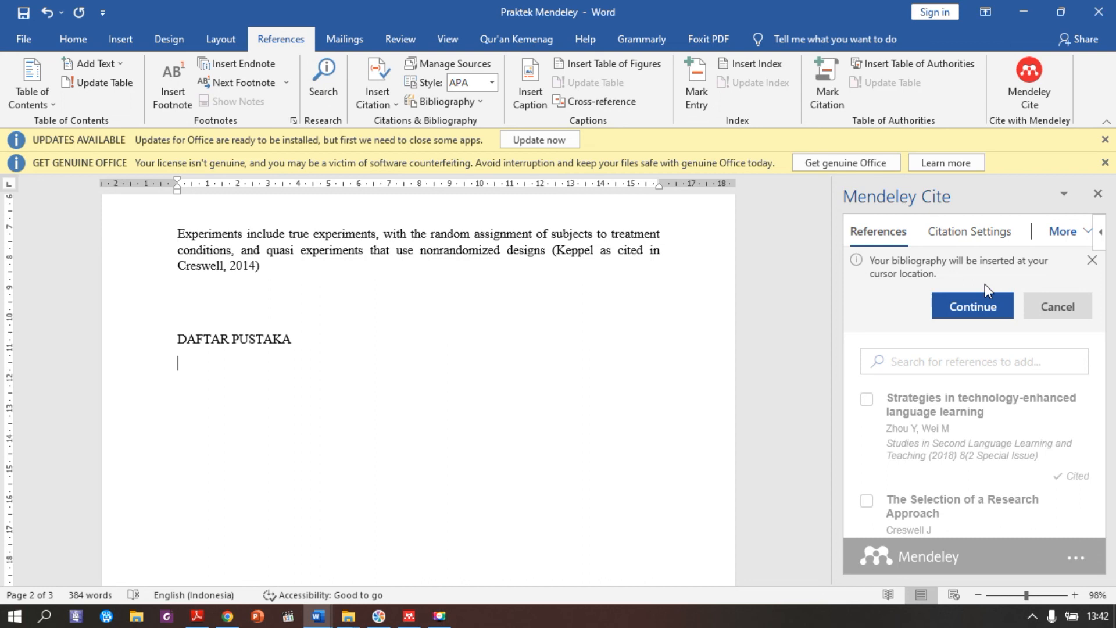
click(981, 307)
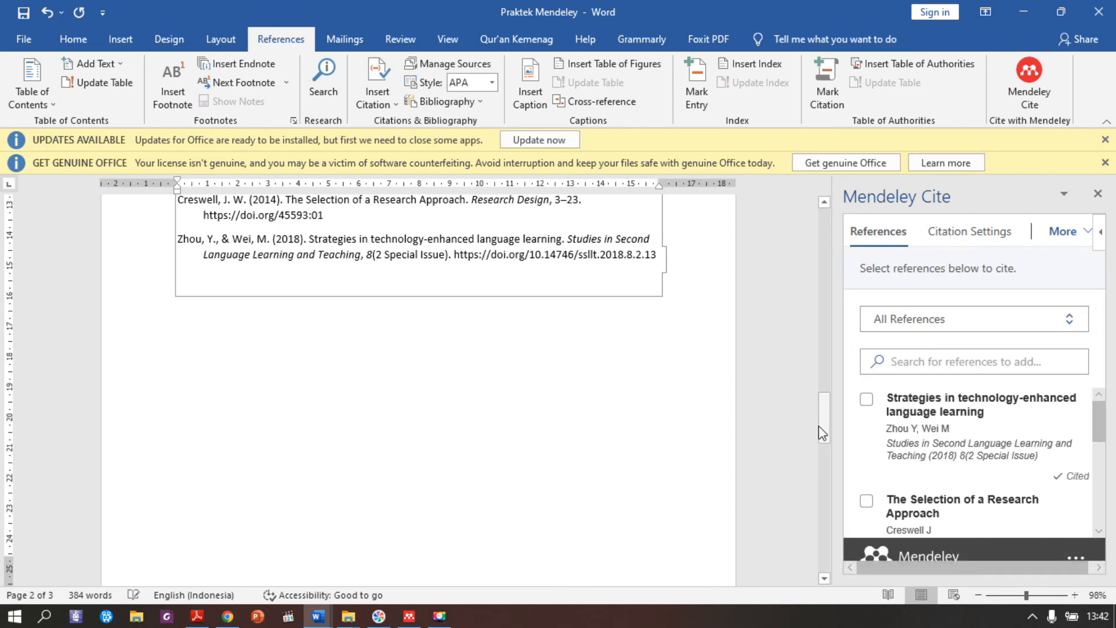
mouse_move(825, 424)
mouse_down()
mouse_move(826, 343)
mouse_move(829, 412)
mouse_up()
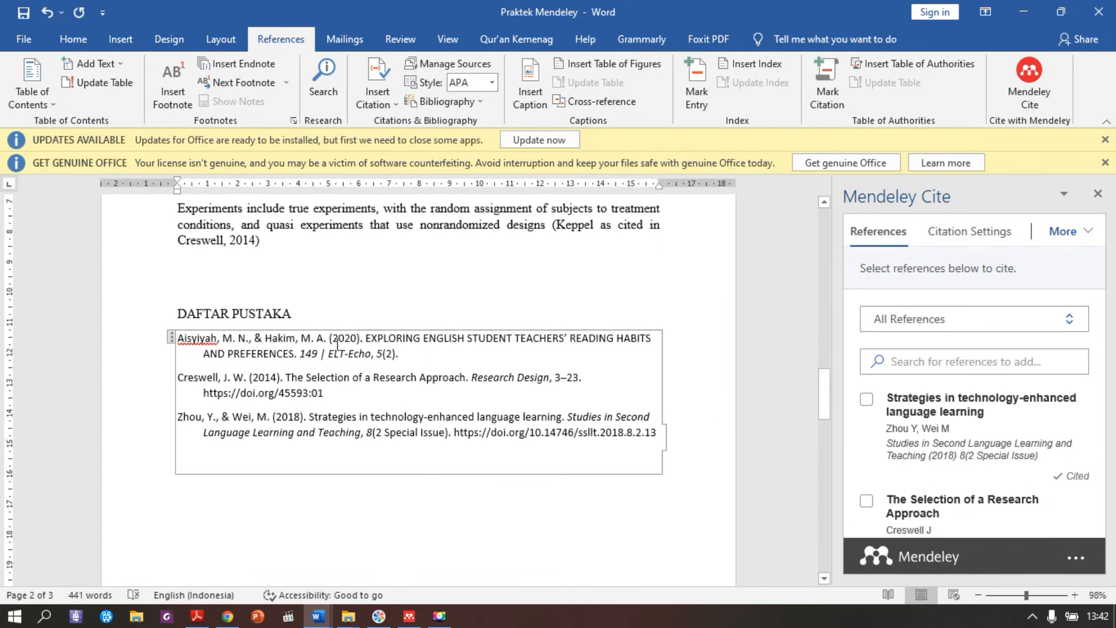